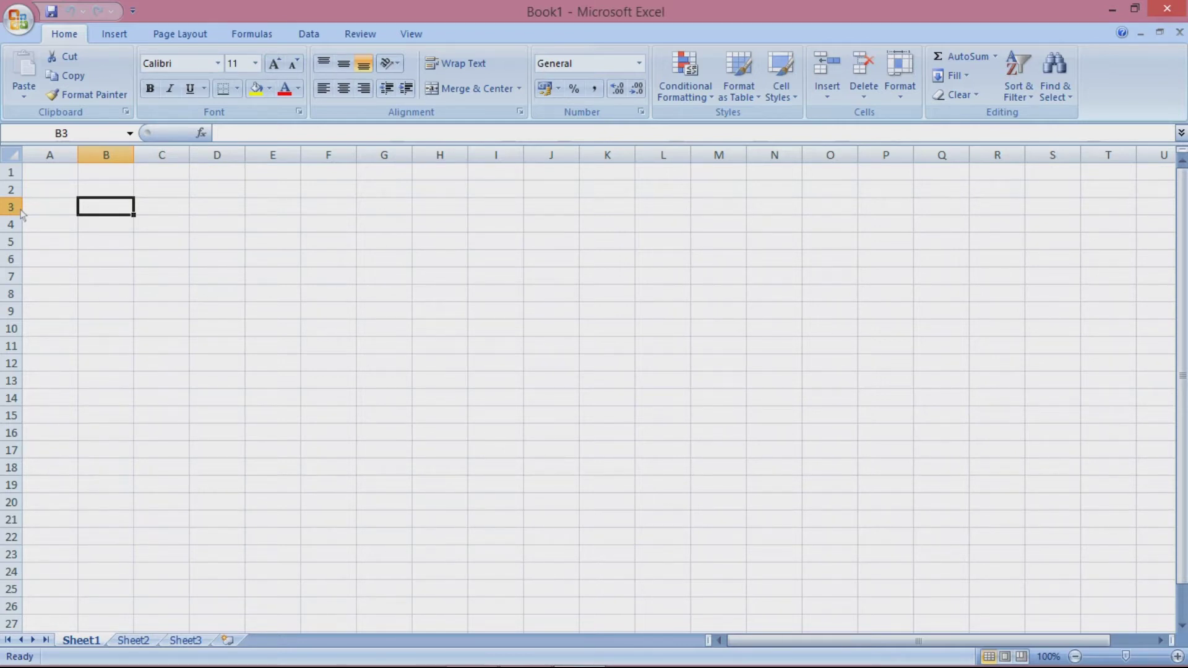
# - Enter the text DATA in cell C4
pyautogui.press('Return')
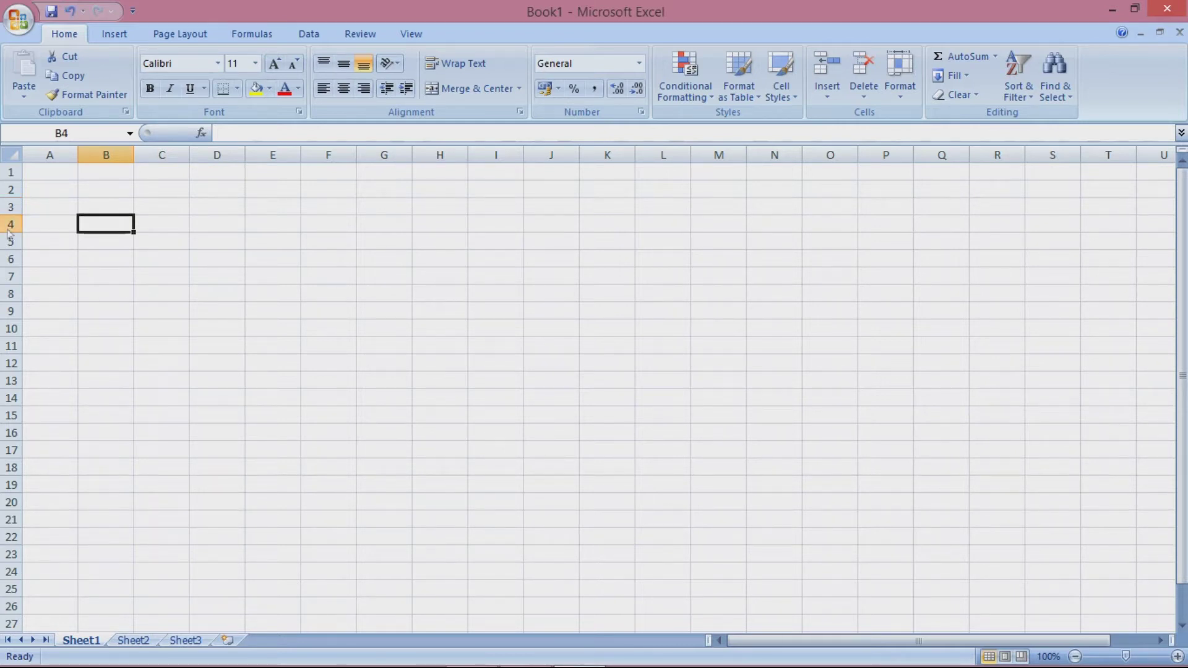
pyautogui.click(143, 229)
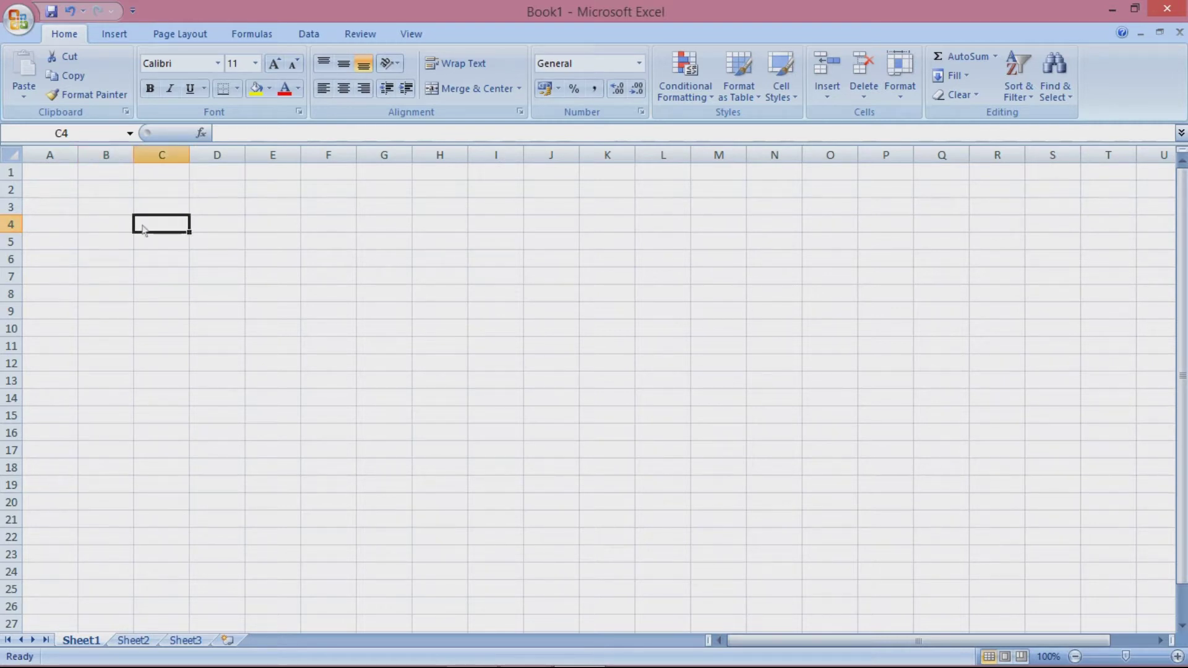
pyautogui.write('DATA')
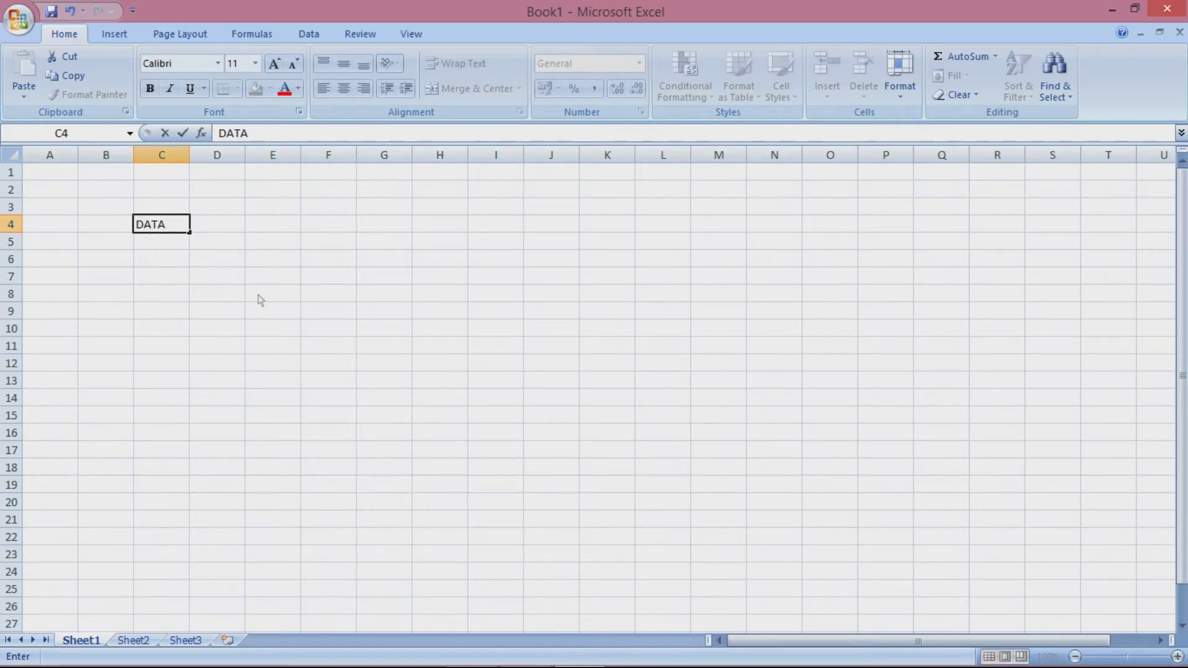
pyautogui.press('Return')
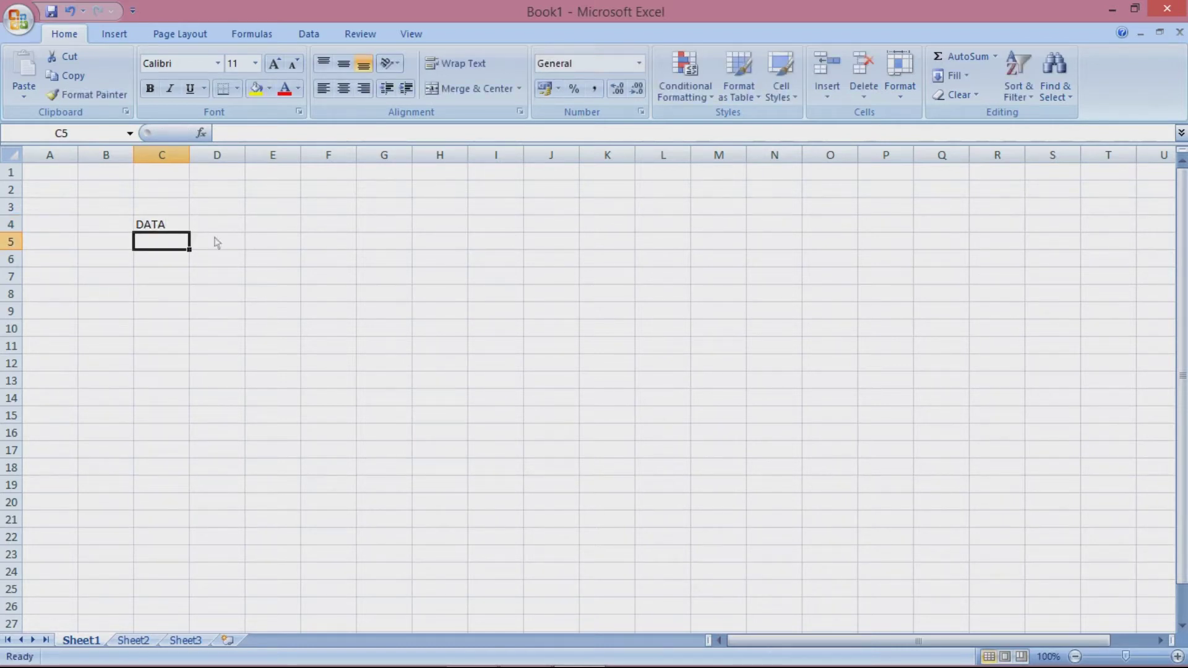
# - Replace the content of cell C4 with the number 100
pyautogui.click(179, 229)
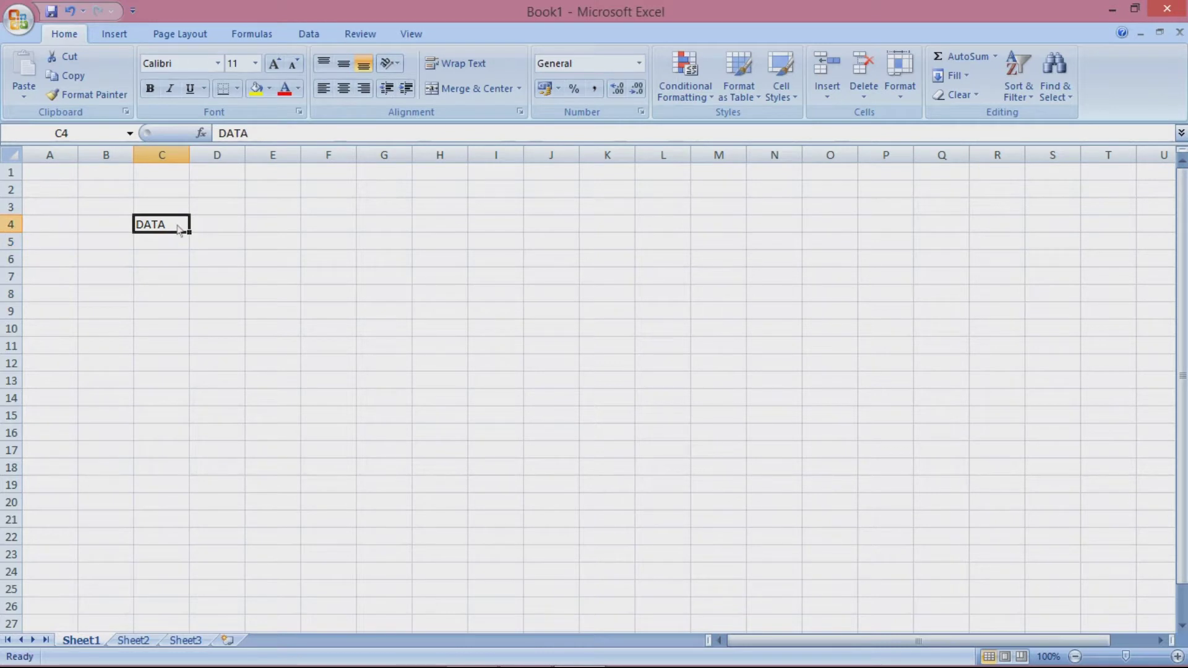
pyautogui.press('BackSpace')
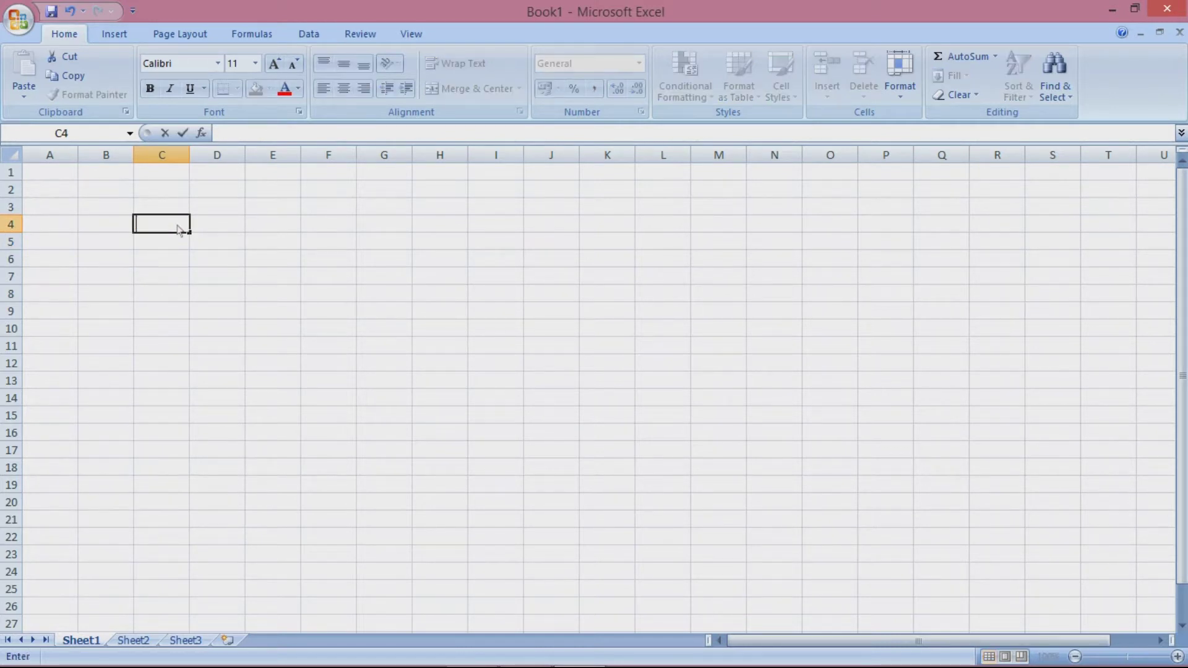
pyautogui.write('100')
pyautogui.press('Return')
# - Replace the number in cell C4 with the formula =1+2
pyautogui.click(179, 228)
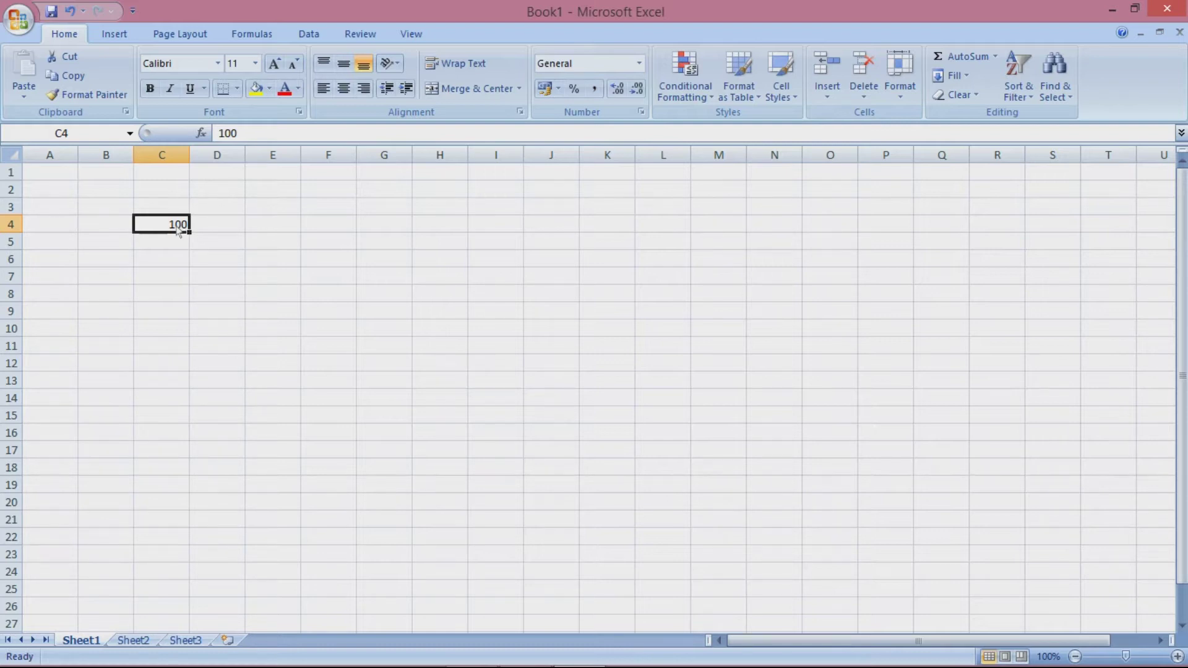
pyautogui.press('BackSpace')
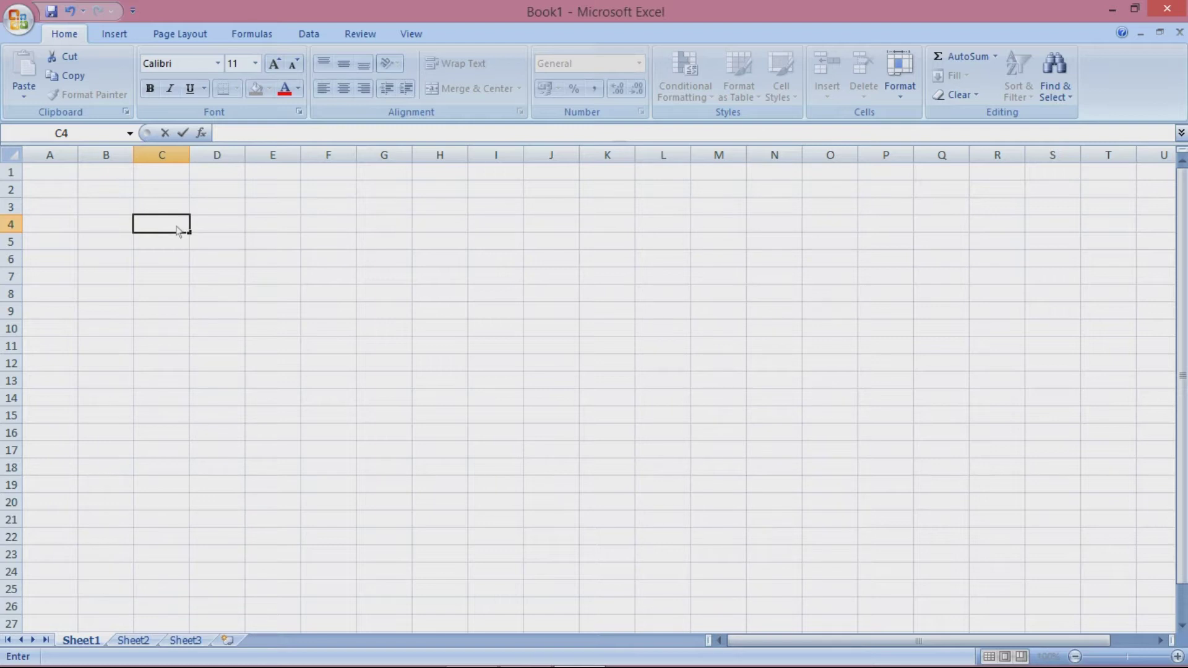
pyautogui.write('=')
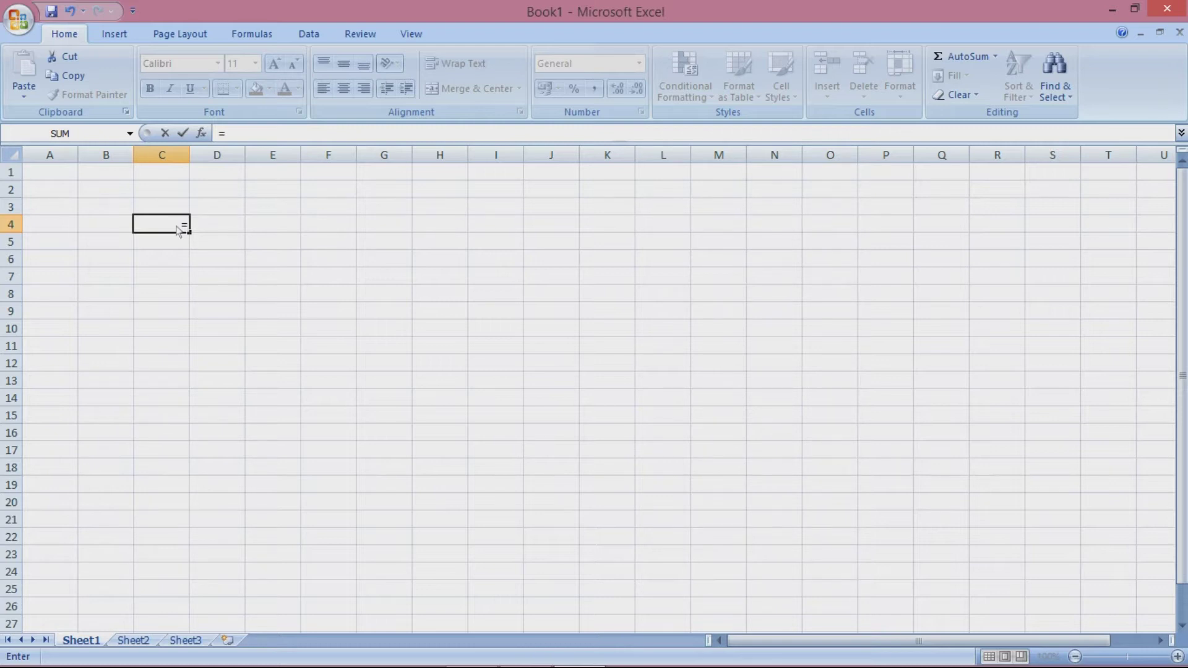
pyautogui.write('1+2')
pyautogui.press('Return')
# - Clear the formula from cell C4 and enter the text DATA there instead
pyautogui.click(178, 229)
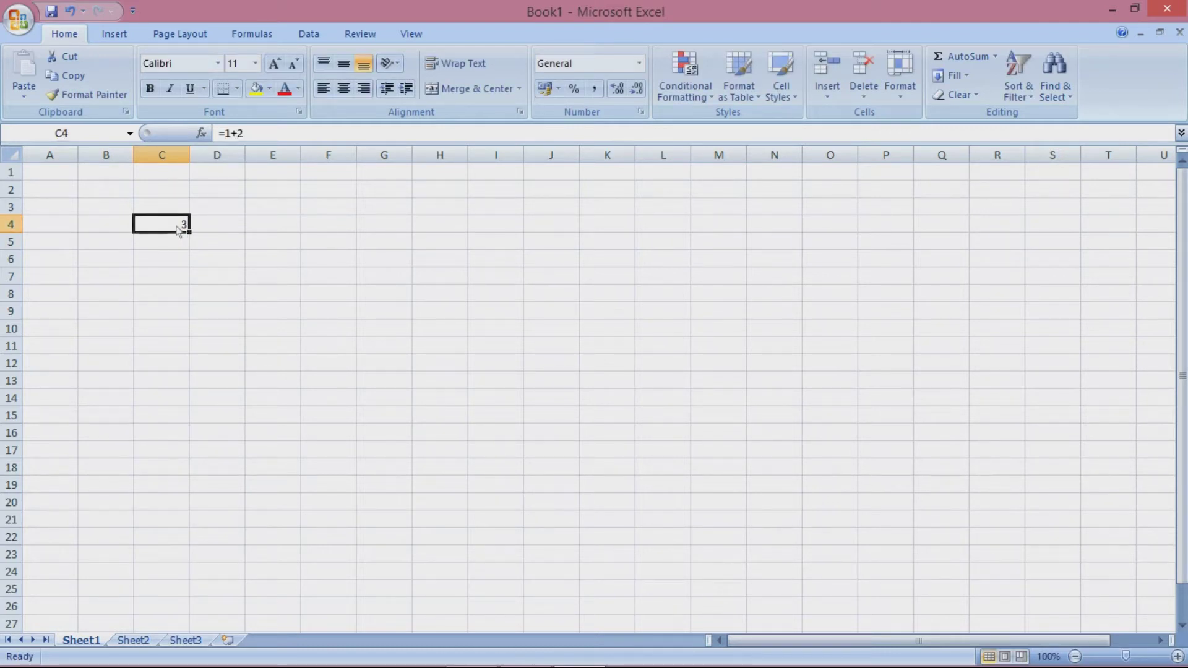
pyautogui.press('Delete')
pyautogui.write('DATA')
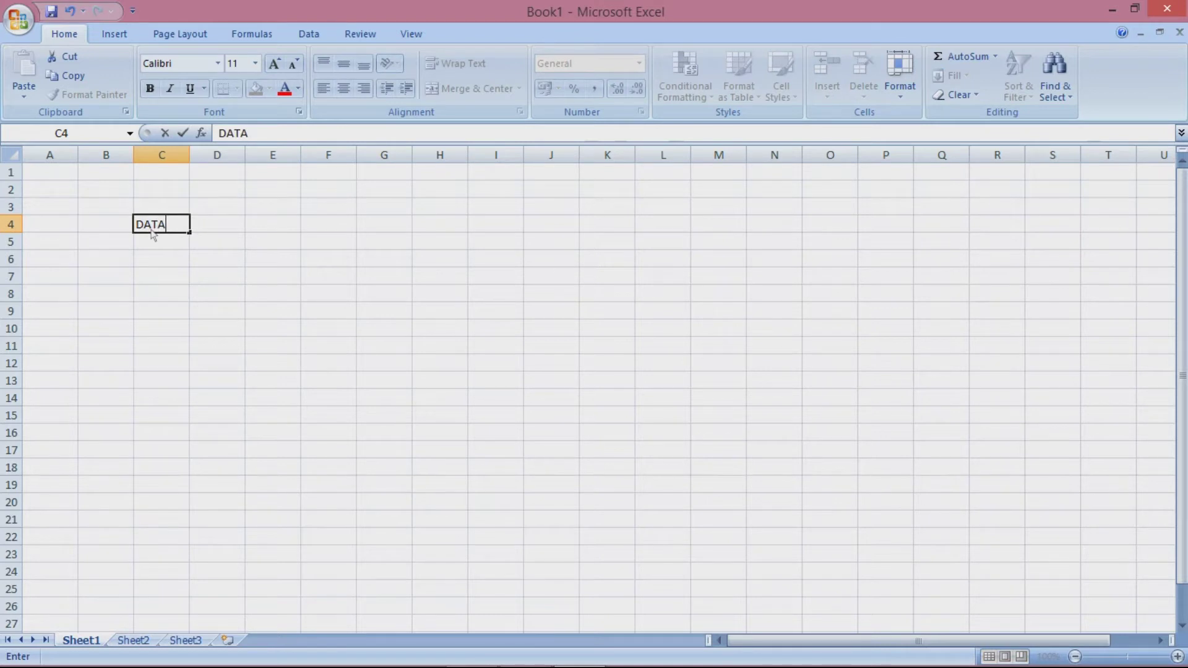
pyautogui.press('Return')
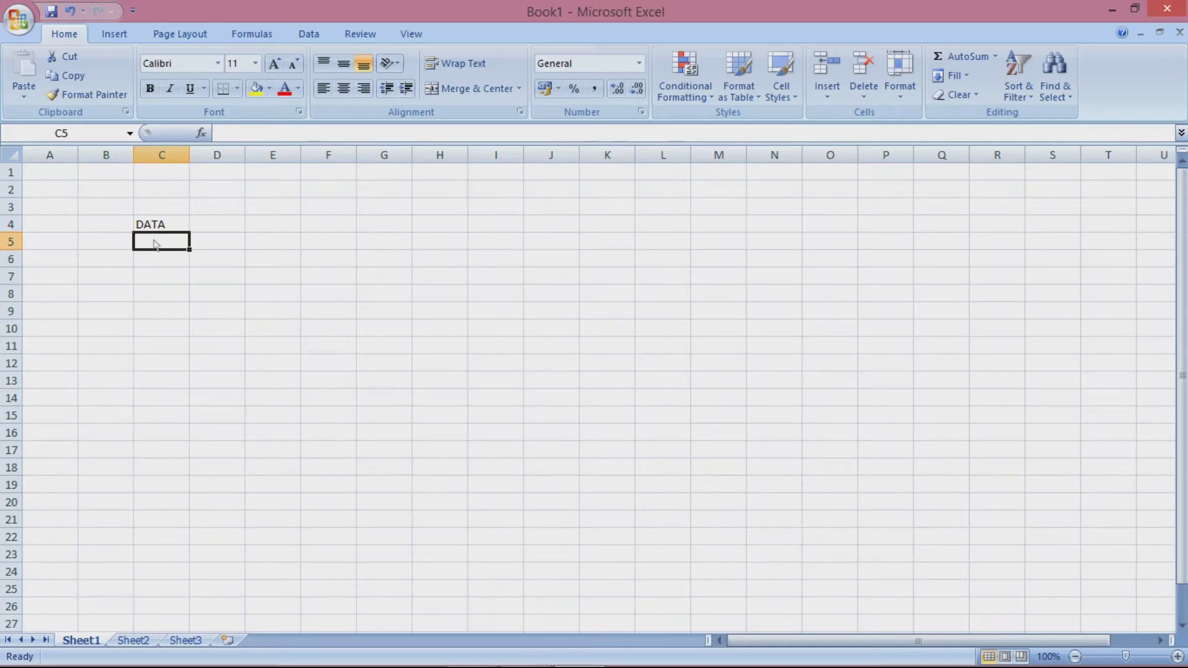
pyautogui.press('Down')
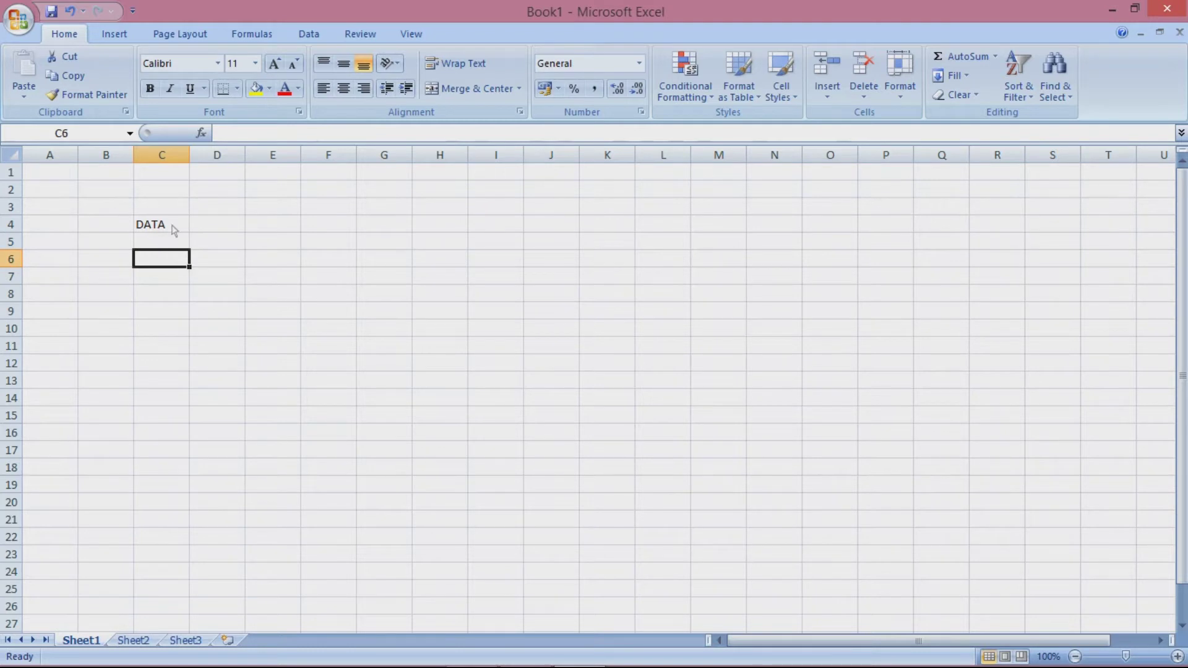
# - Copy cell C4 and paste it into cells E4, G4 and I4 one after another, ending the copy mode when done
pyautogui.click(174, 230)
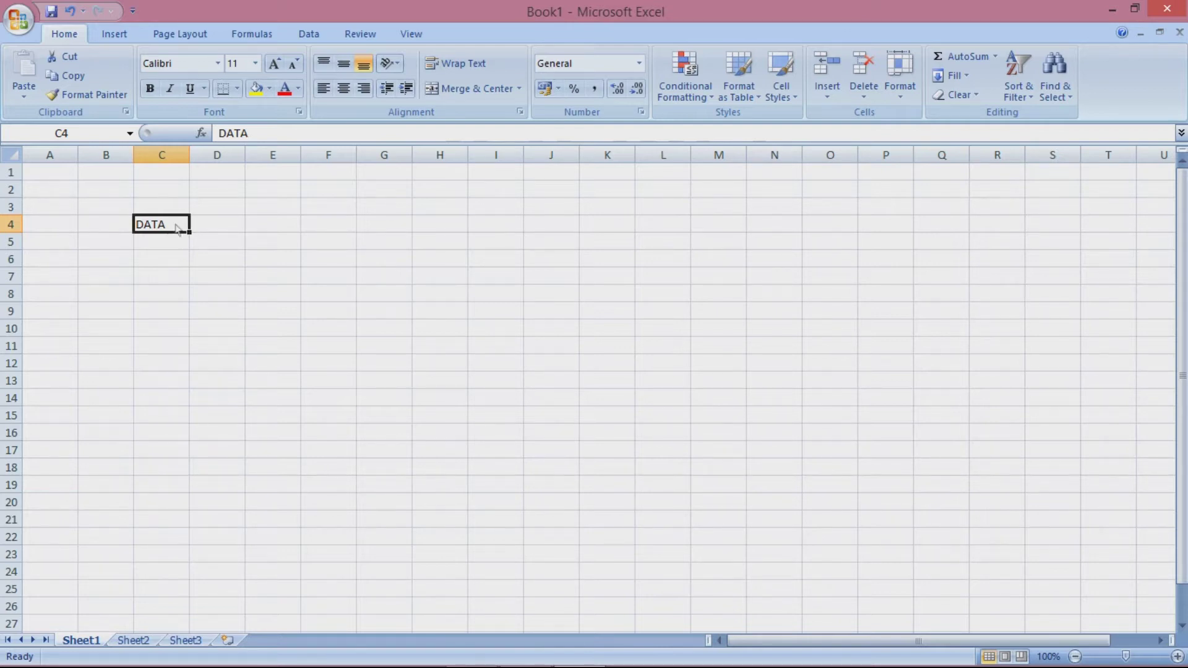
pyautogui.click(174, 245)
pyautogui.click(174, 232)
pyautogui.hotkey('ctrl', 'c')
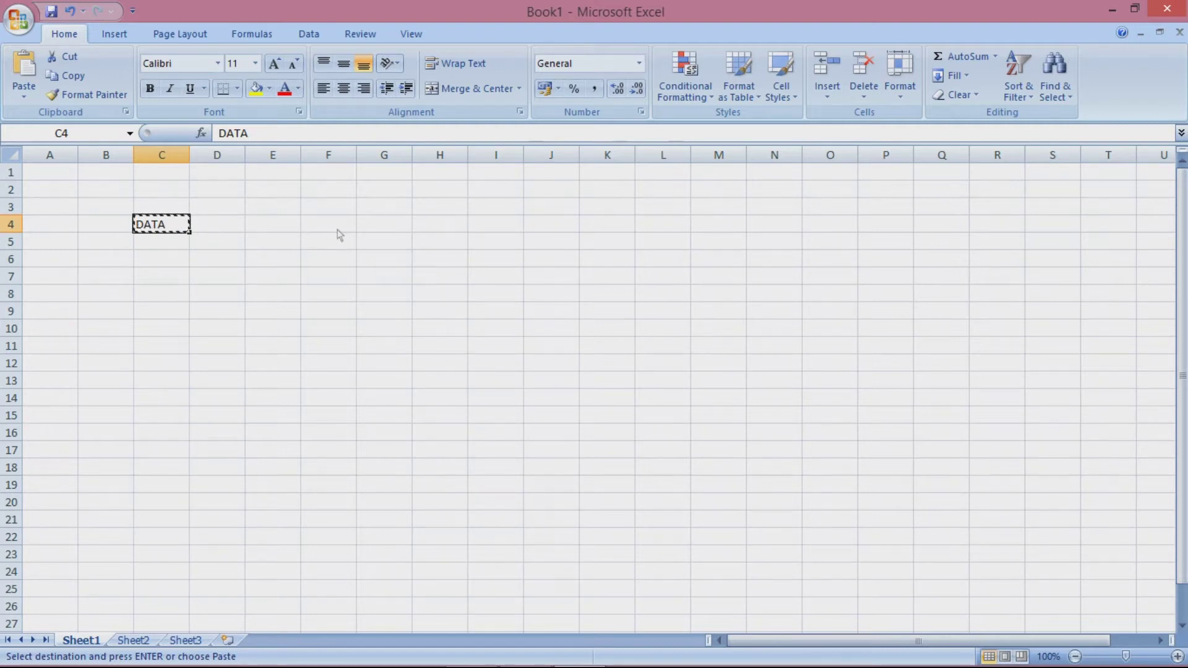
pyautogui.click(301, 231)
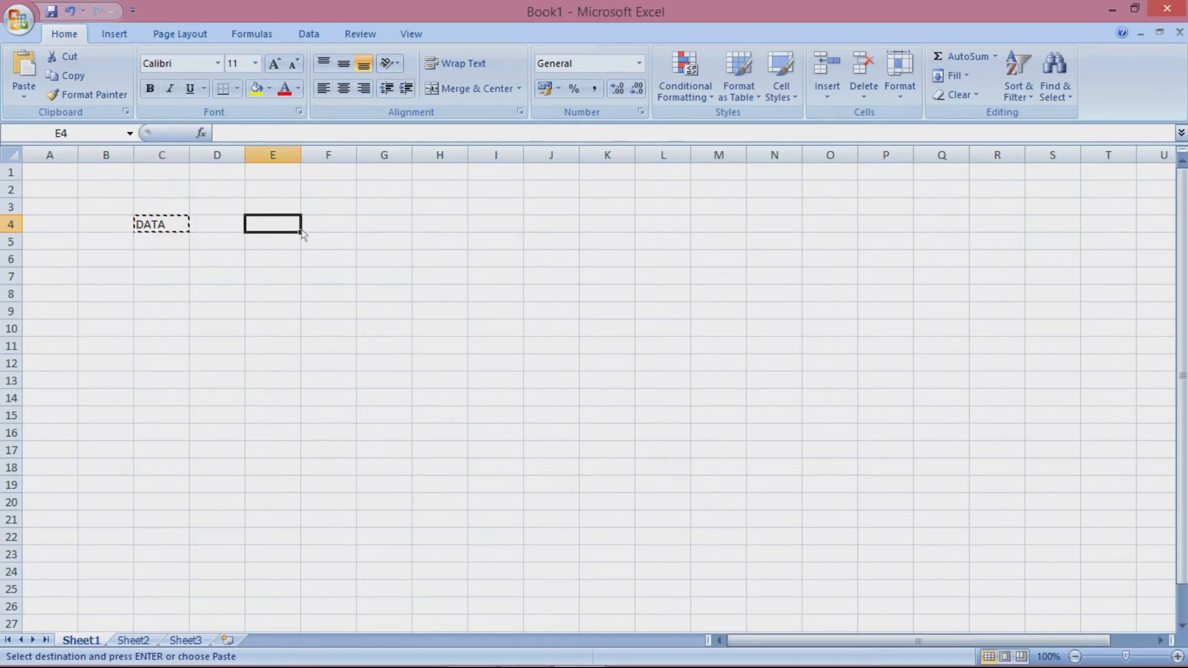
pyautogui.hotkey('ctrl', 'v')
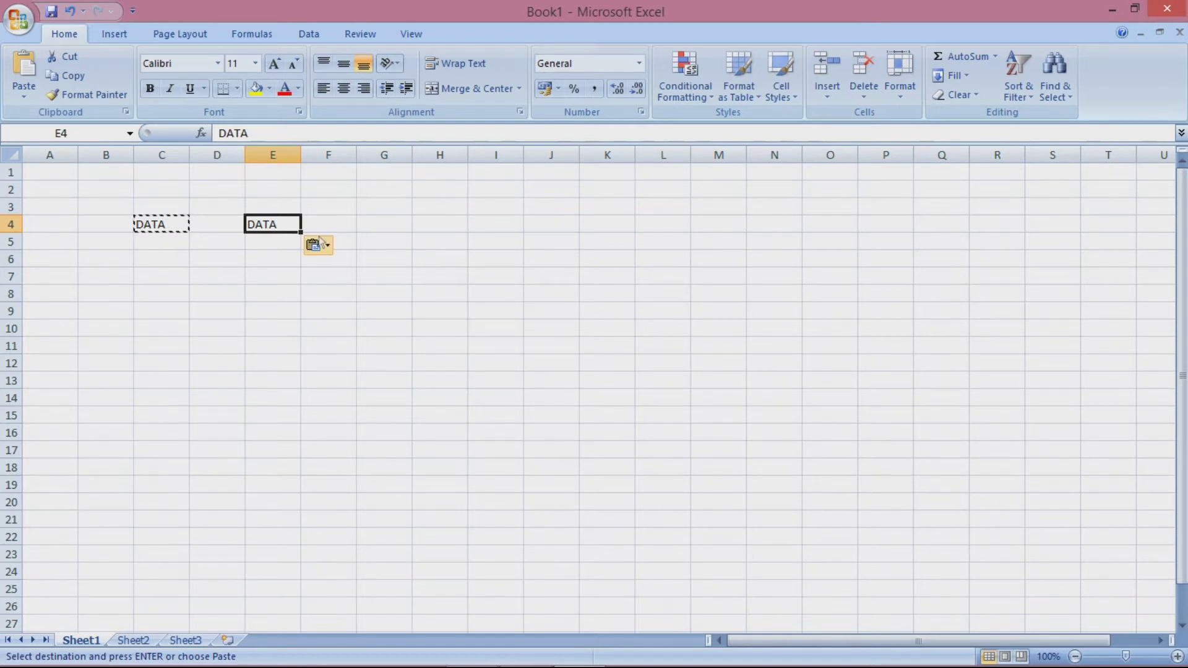
pyautogui.click(395, 230)
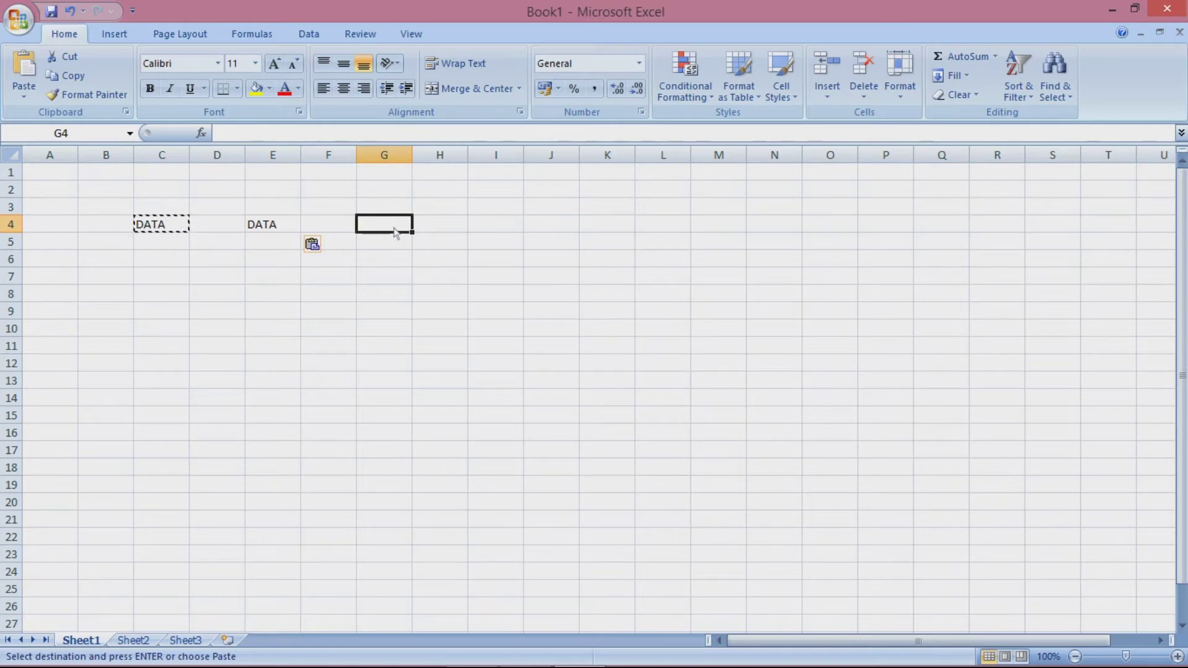
pyautogui.hotkey('ctrl', 'v')
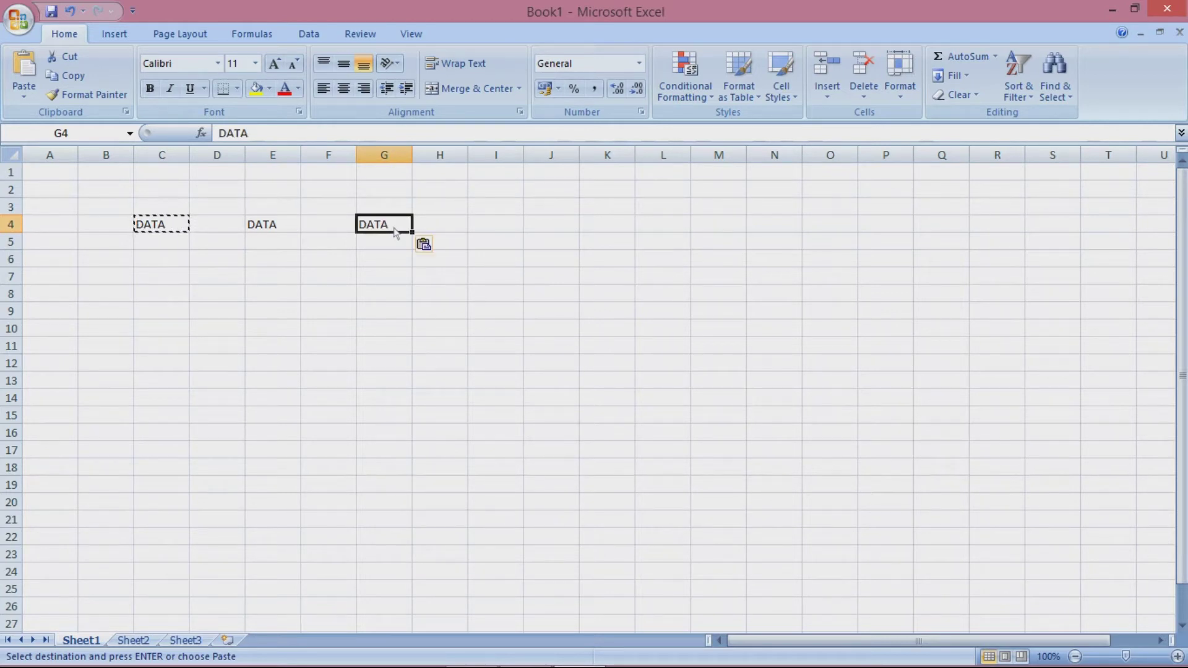
pyautogui.click(499, 233)
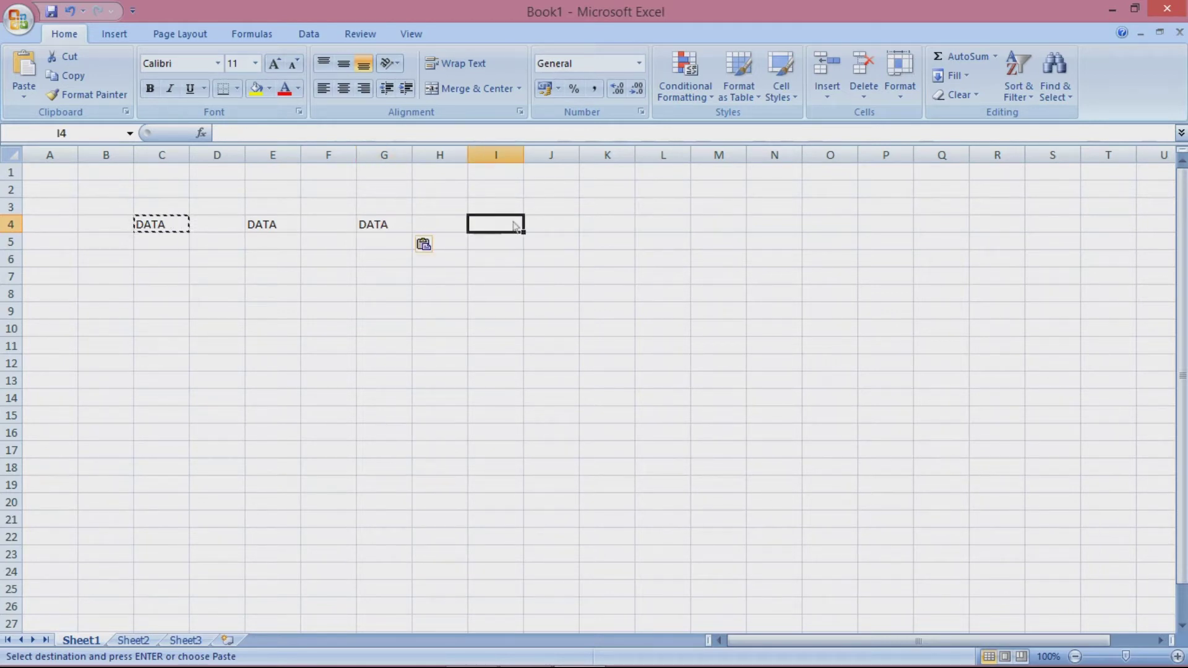
pyautogui.hotkey('ctrl', 'v')
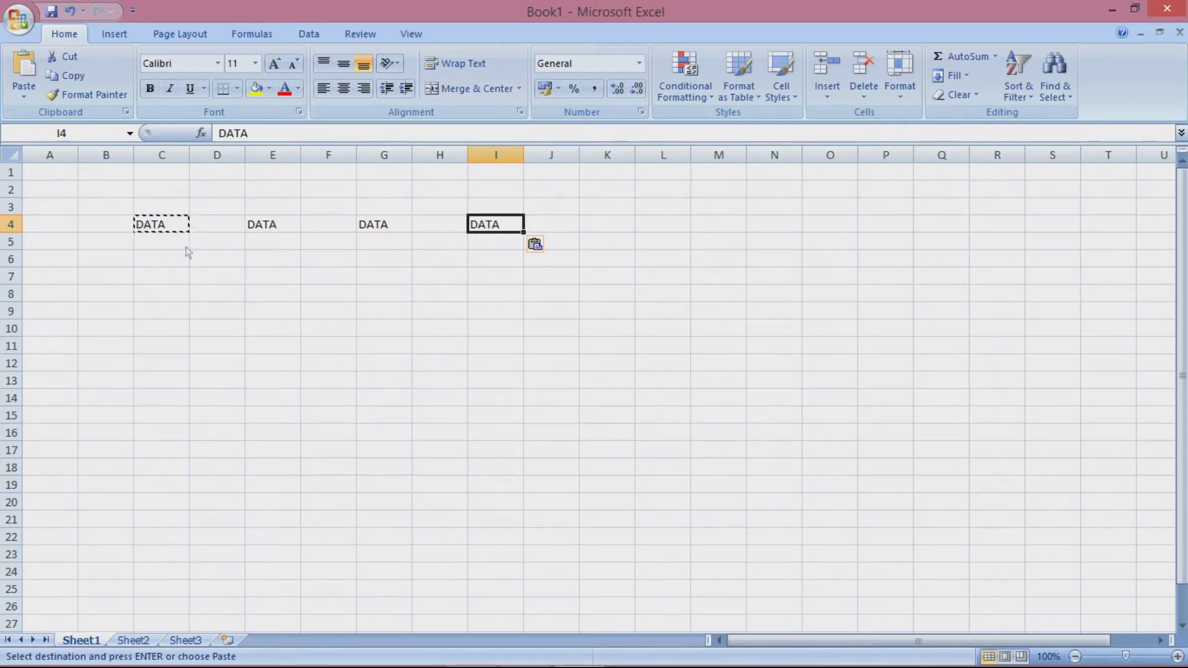
pyautogui.press('Escape')
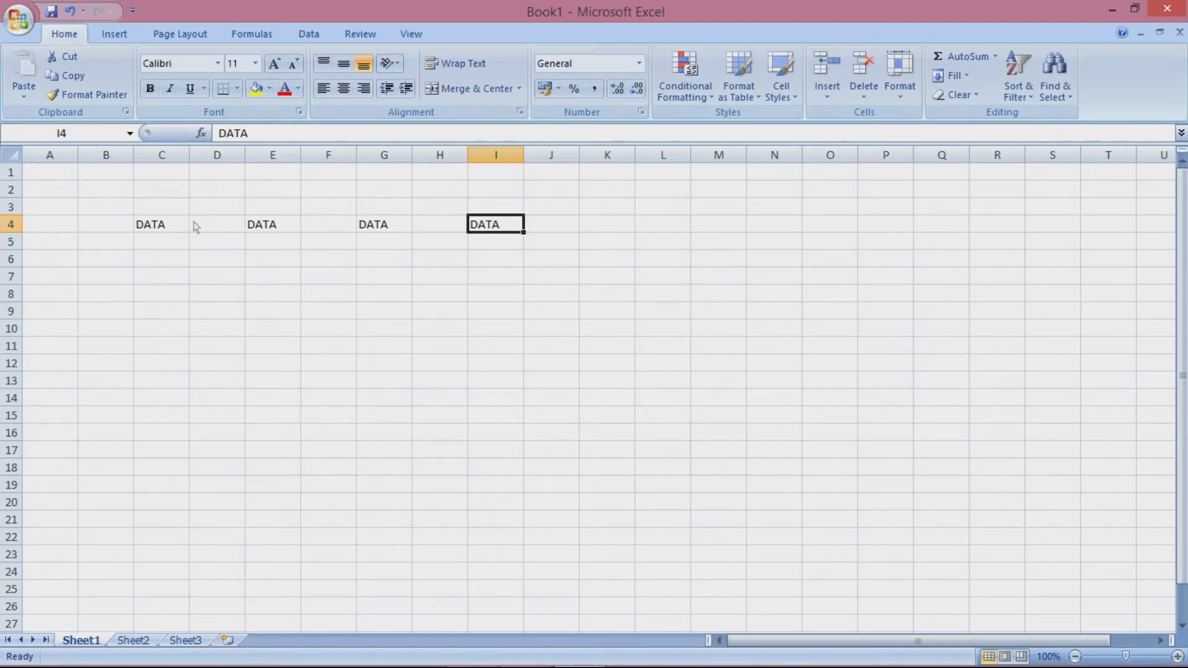
# - Copy cell C4 and paste it into the whole range E7:J13 at once
pyautogui.click(179, 230)
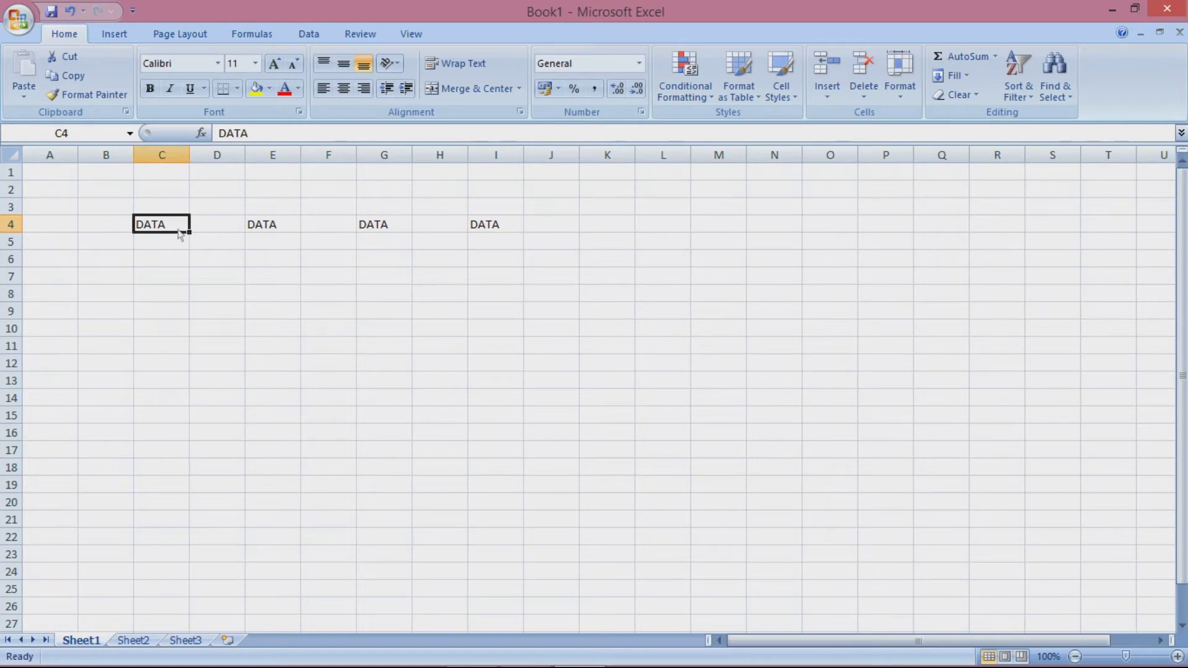
pyautogui.click(398, 241)
pyautogui.click(186, 227)
pyautogui.hotkey('ctrl', 'c')
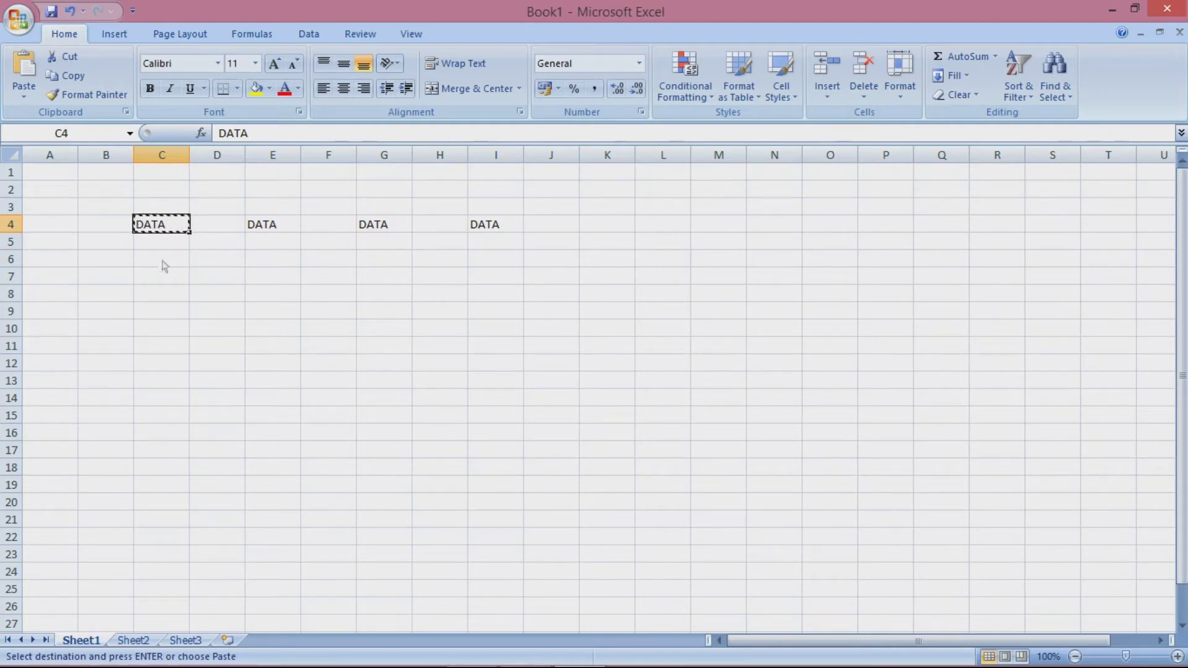
pyautogui.click(272, 281)
pyautogui.moveTo(272, 281); pyautogui.dragTo(581, 382)
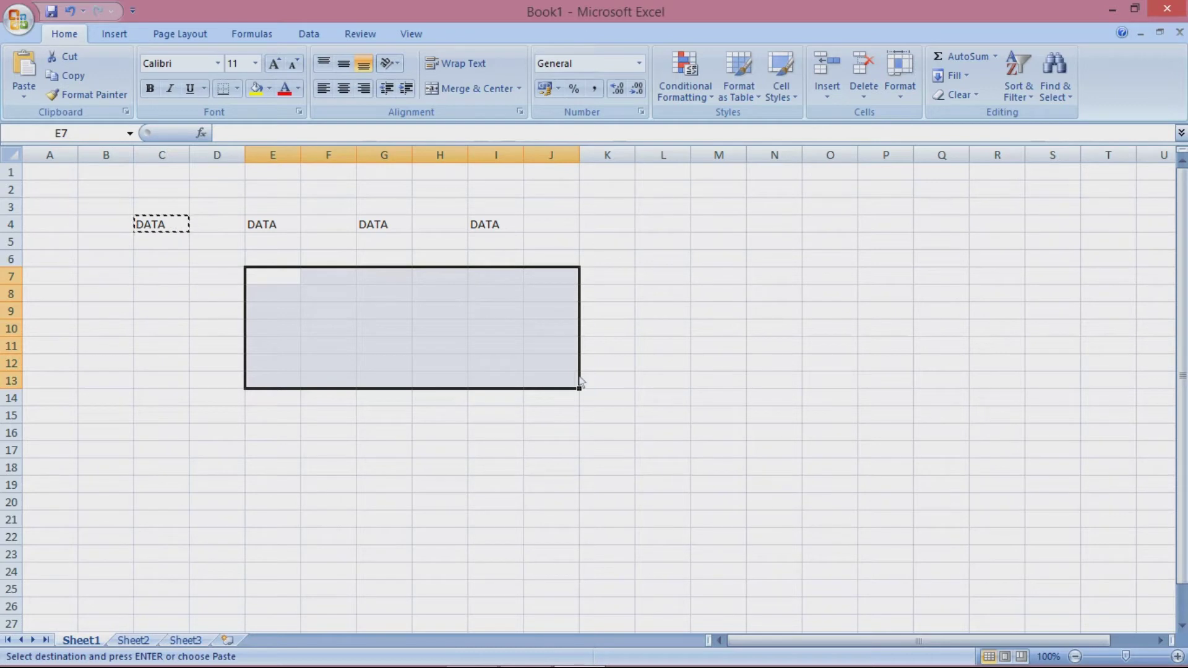
pyautogui.hotkey('ctrl', 'v')
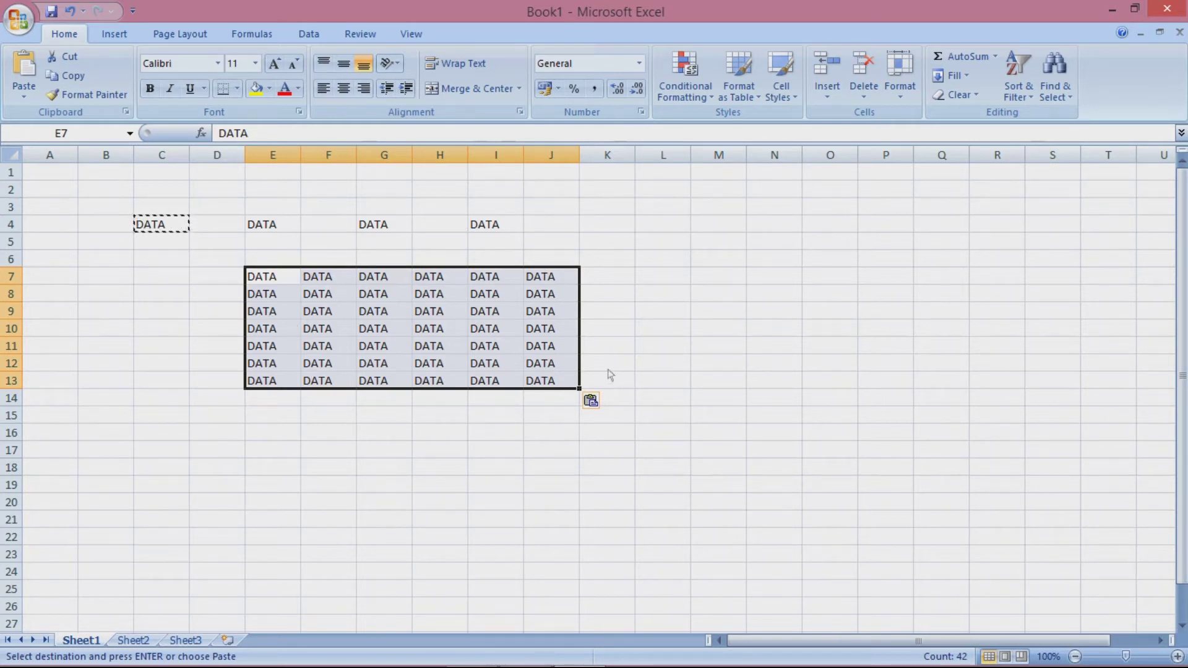
pyautogui.press('Escape')
# - Undo the paste in E7:J13 and the pastes in I4, G4 and E4, and end the copy mode
pyautogui.click(72, 19)
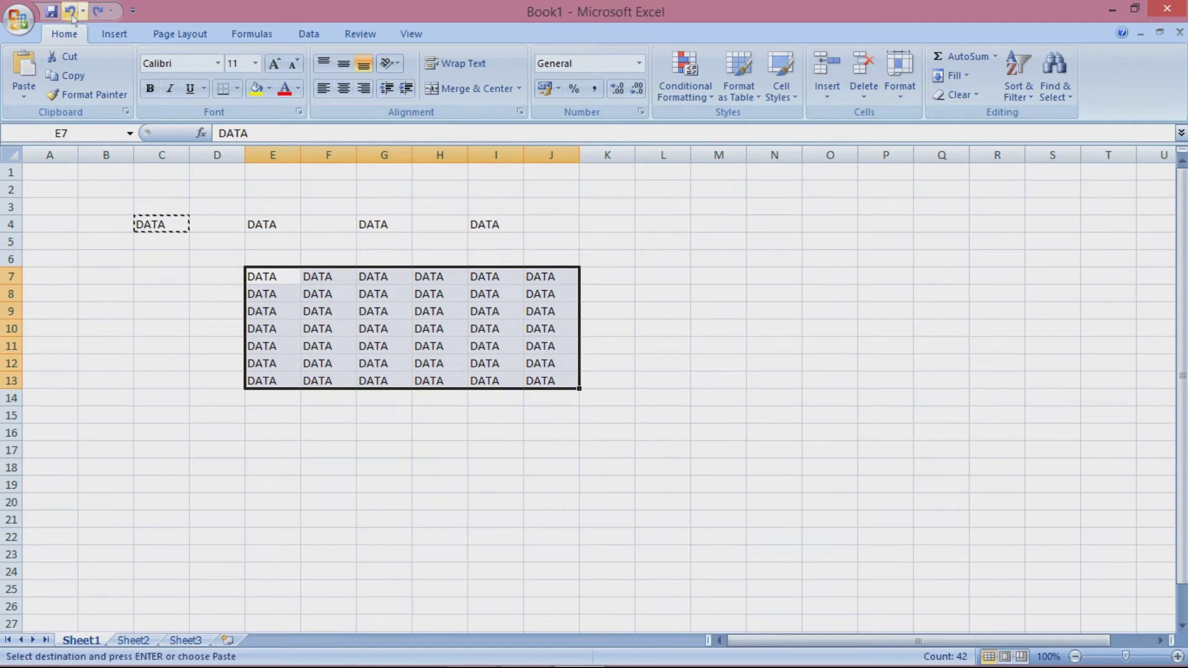
pyautogui.click(72, 19)
pyautogui.click(72, 18)
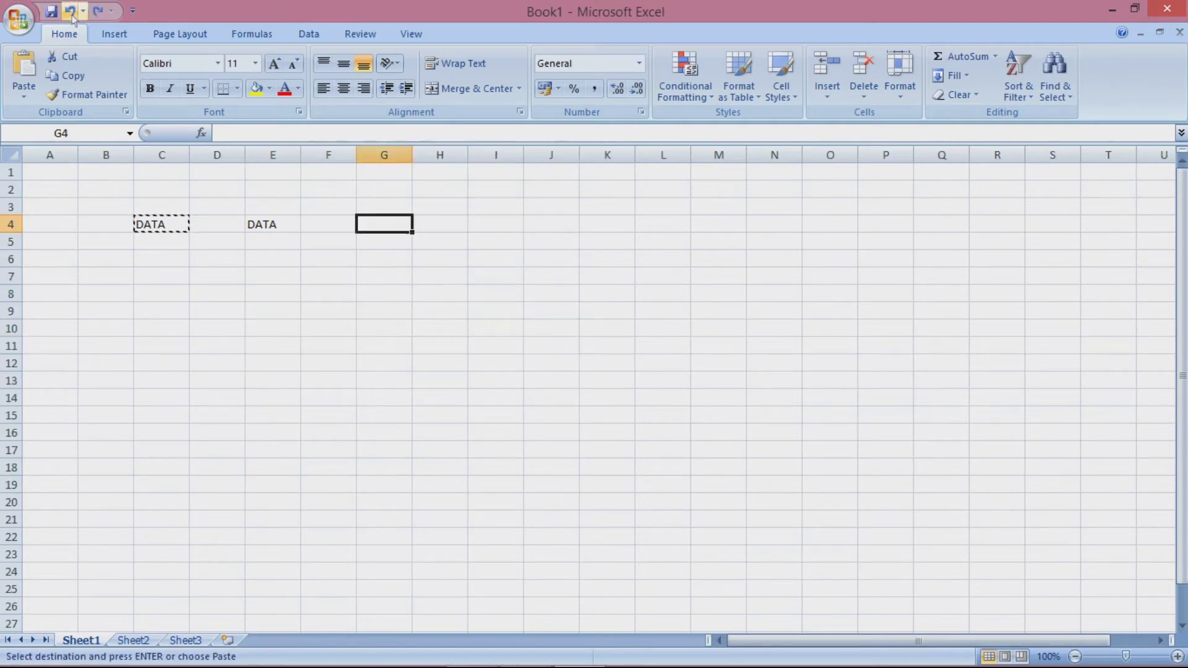
pyautogui.click(72, 19)
pyautogui.press('Escape')
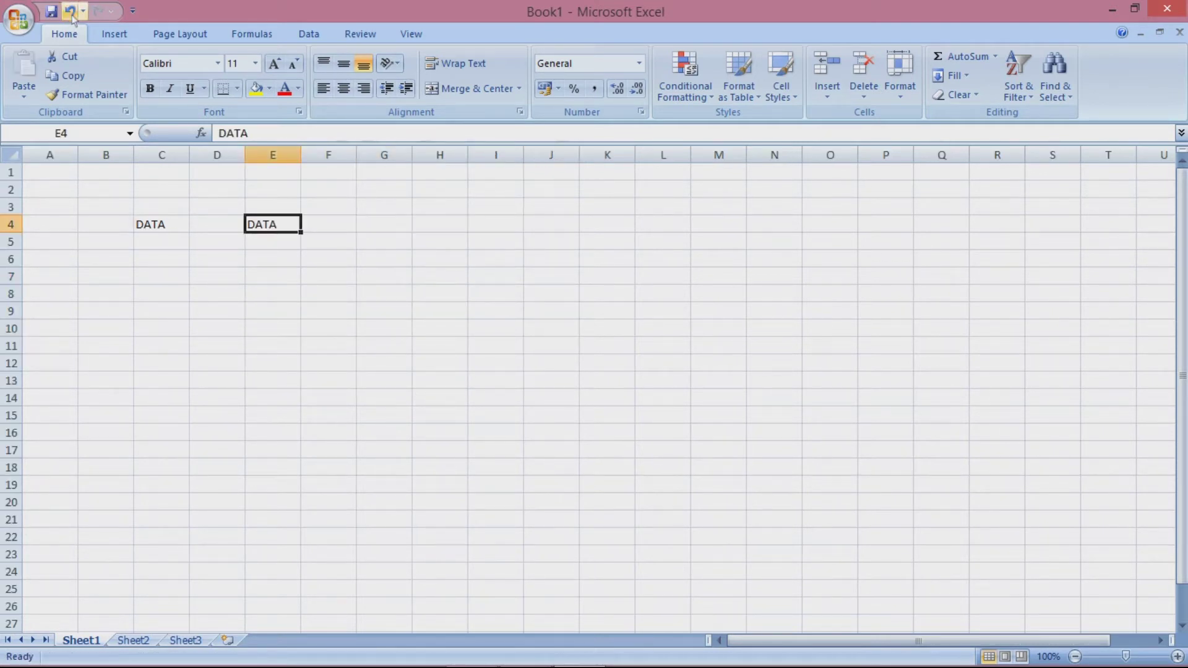
pyautogui.click(72, 18)
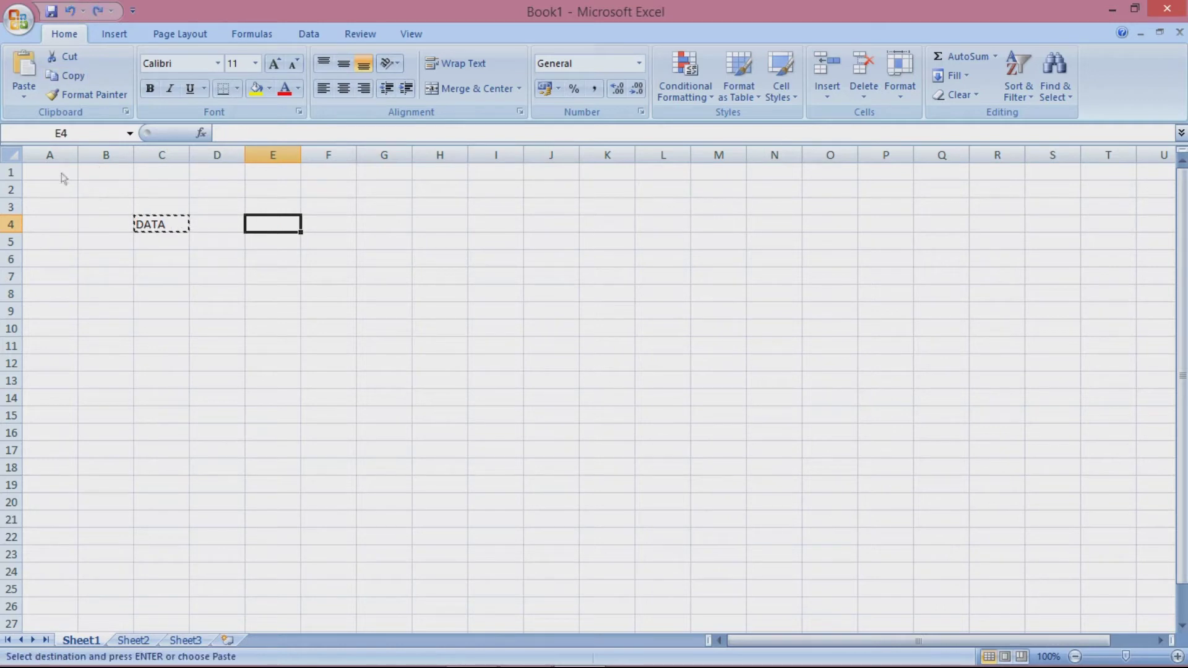
pyautogui.click(16, 156)
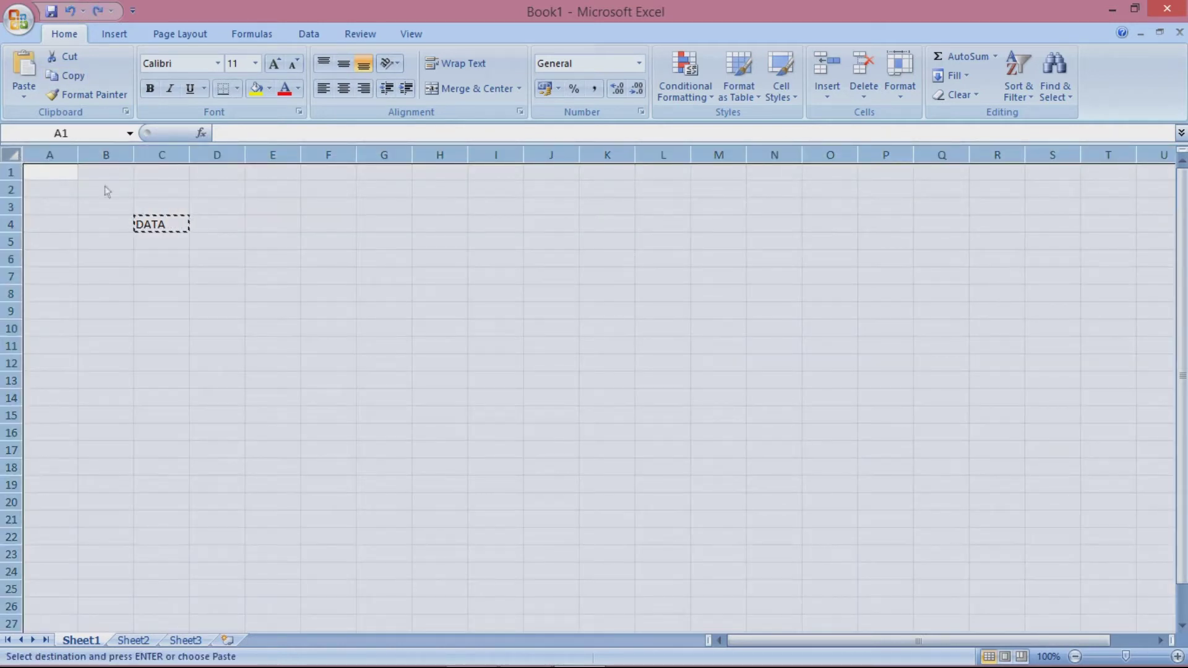
pyautogui.press('Escape')
pyautogui.click(213, 254)
# - Replace the DATA text in C4 with 10, enter 20 in C5, and extend the number series down to C13
pyautogui.click(185, 227)
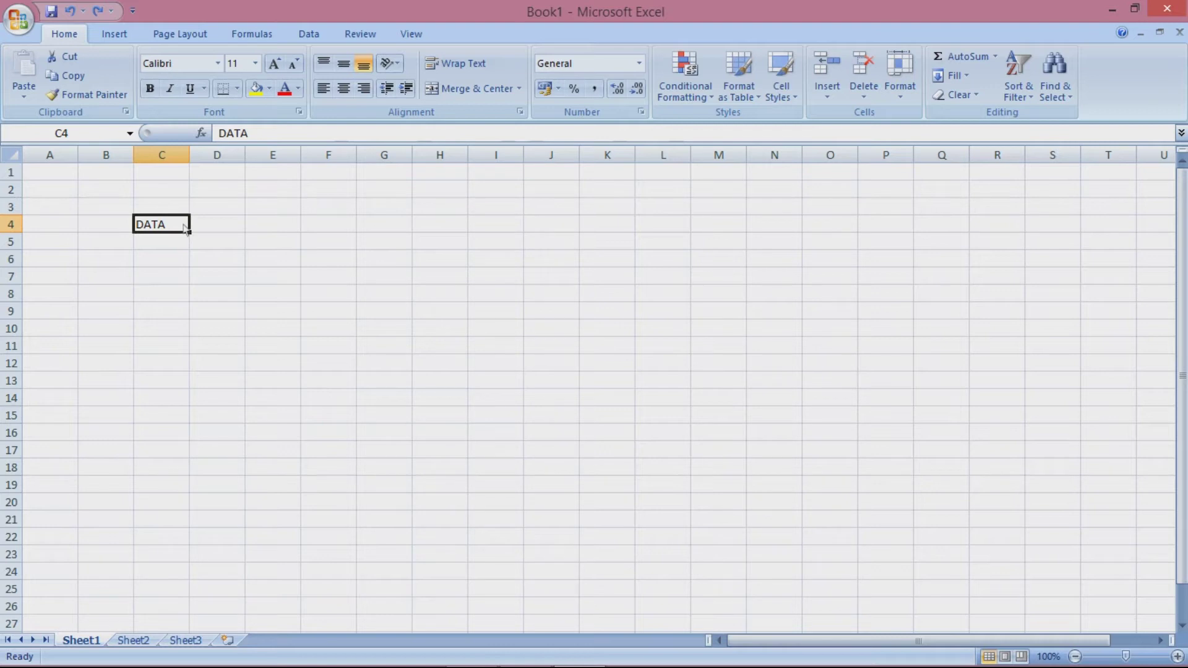
pyautogui.press('BackSpace')
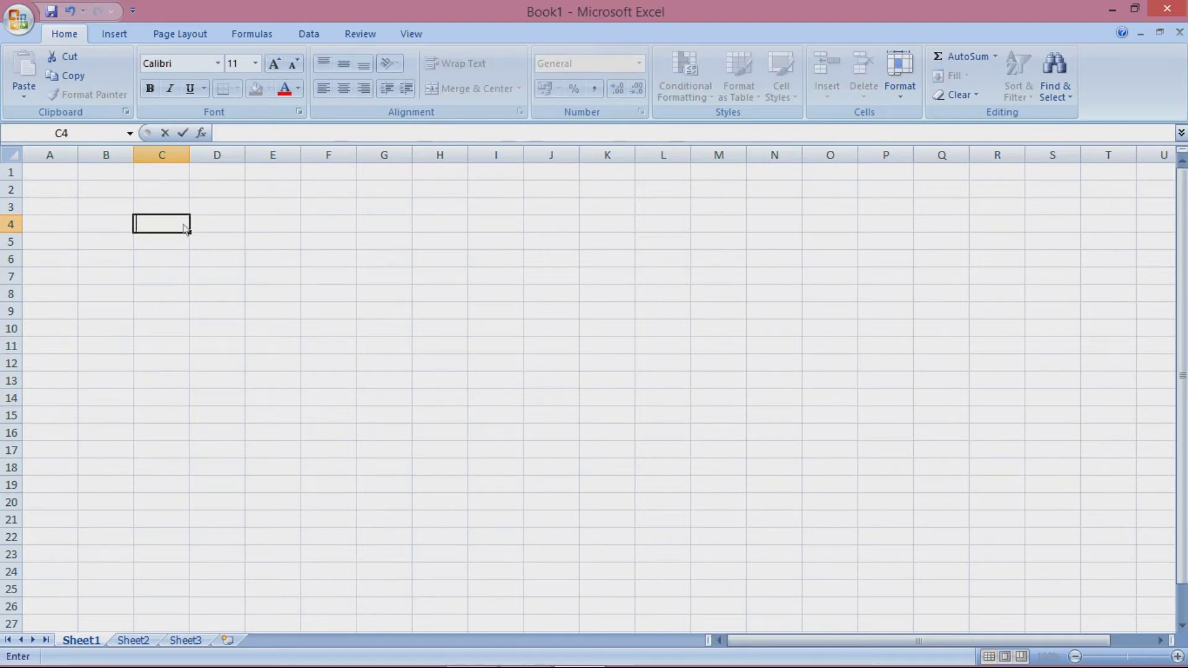
pyautogui.write('10')
pyautogui.press('Return')
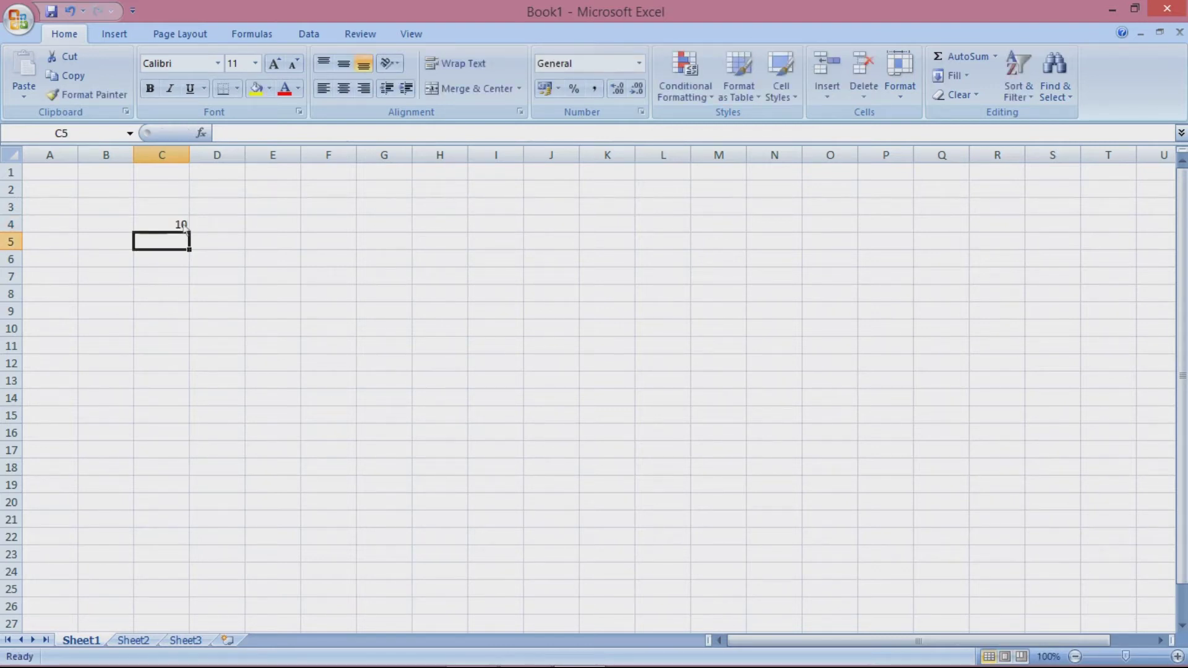
pyautogui.write('20')
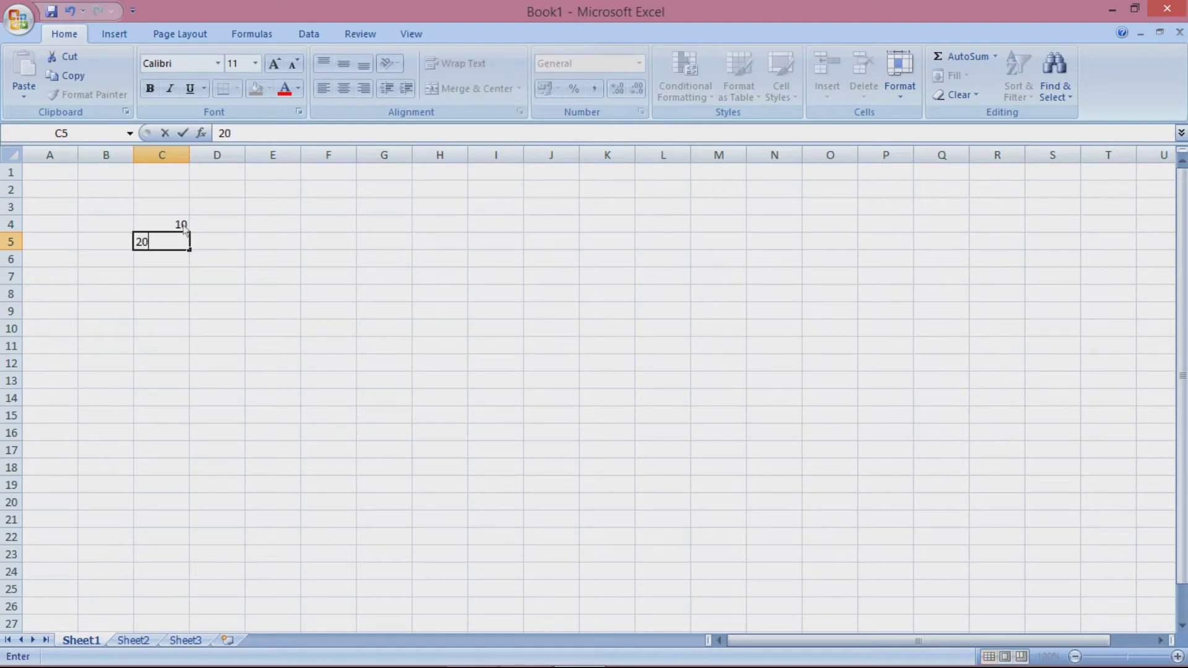
pyautogui.press('Return')
pyautogui.moveTo(181, 226); pyautogui.dragTo(192, 400)
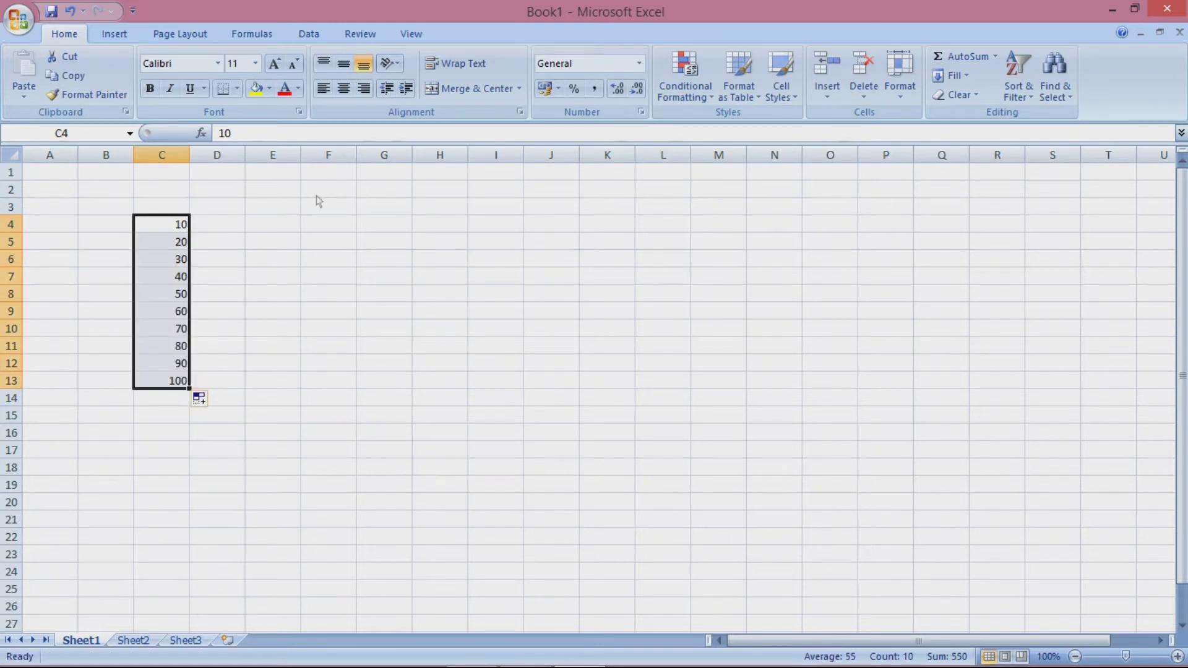
# - Copy the range C4:C13 and paste it starting at F4, I4 and L4 one after another, ending the copy mode when done
pyautogui.click(168, 225)
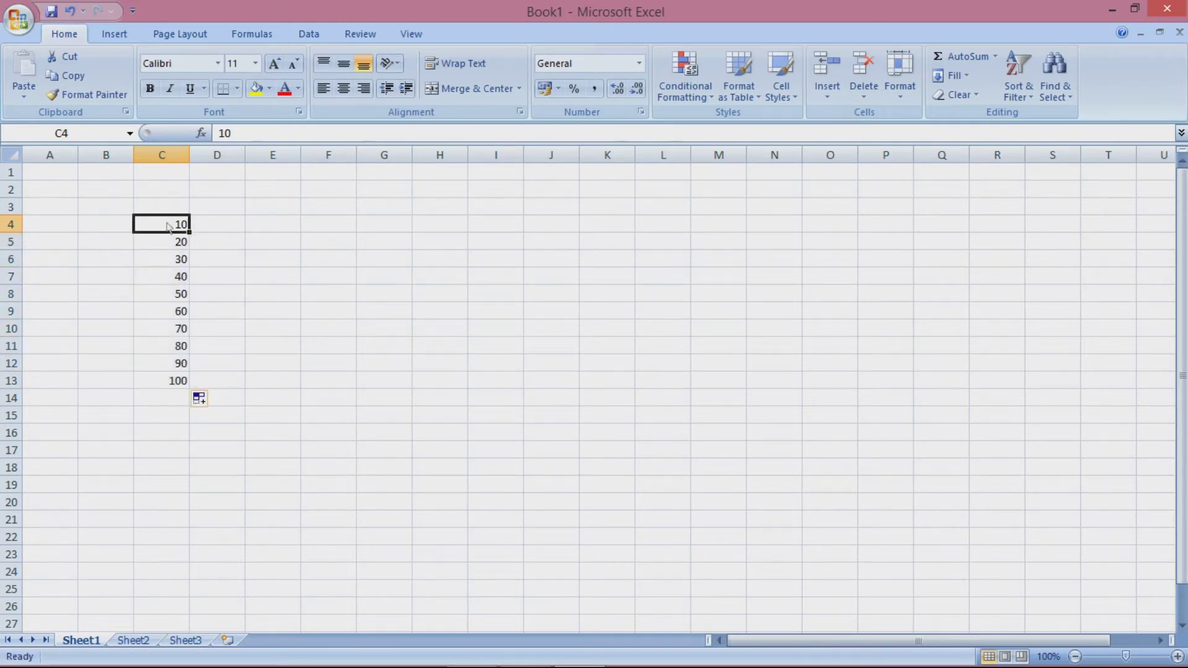
pyautogui.keyDown('shift'); pyautogui.click(173, 388); pyautogui.keyUp('shift')
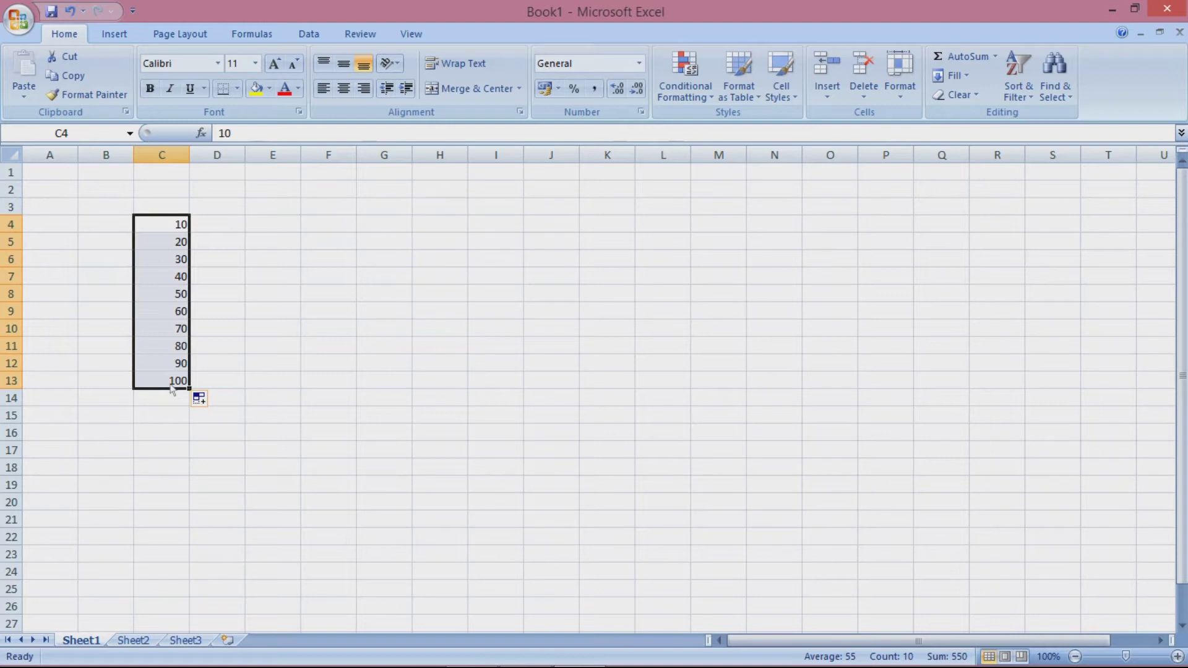
pyautogui.click(168, 229)
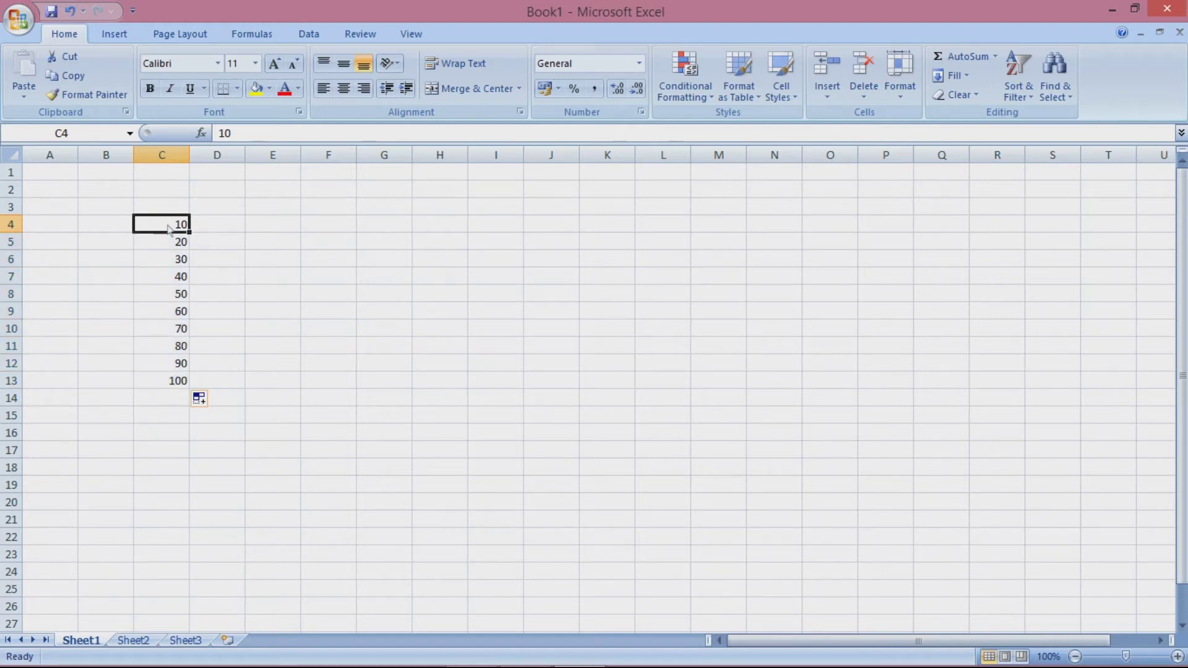
pyautogui.moveTo(170, 230); pyautogui.dragTo(172, 381)
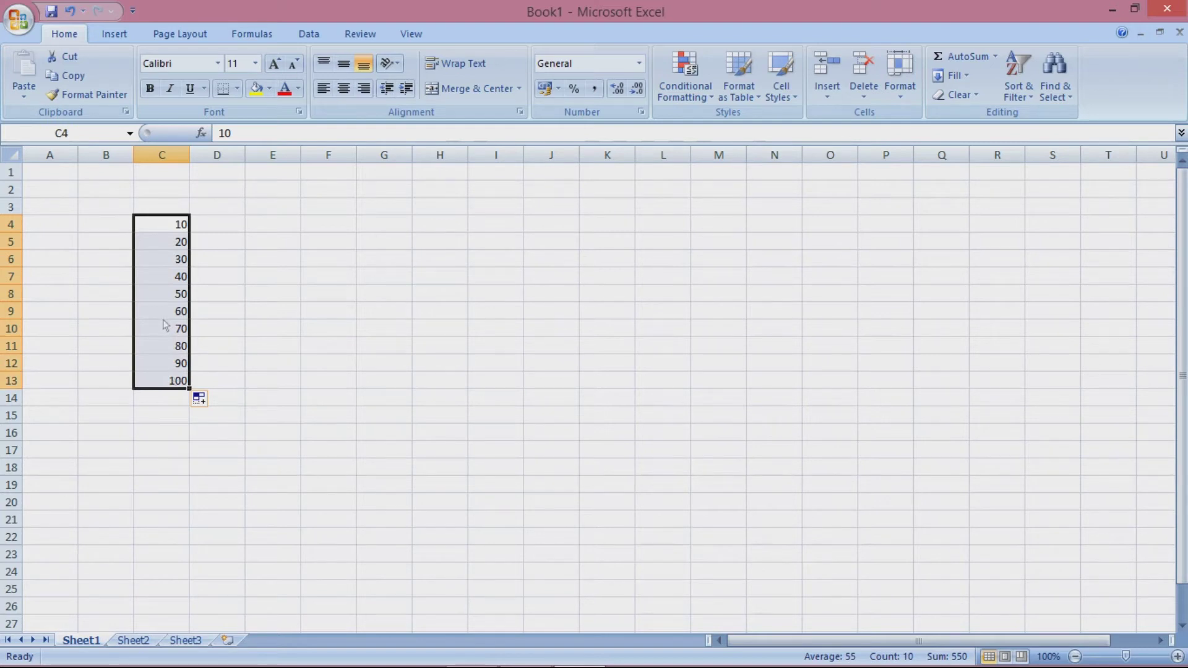
pyautogui.hotkey('ctrl', 'c')
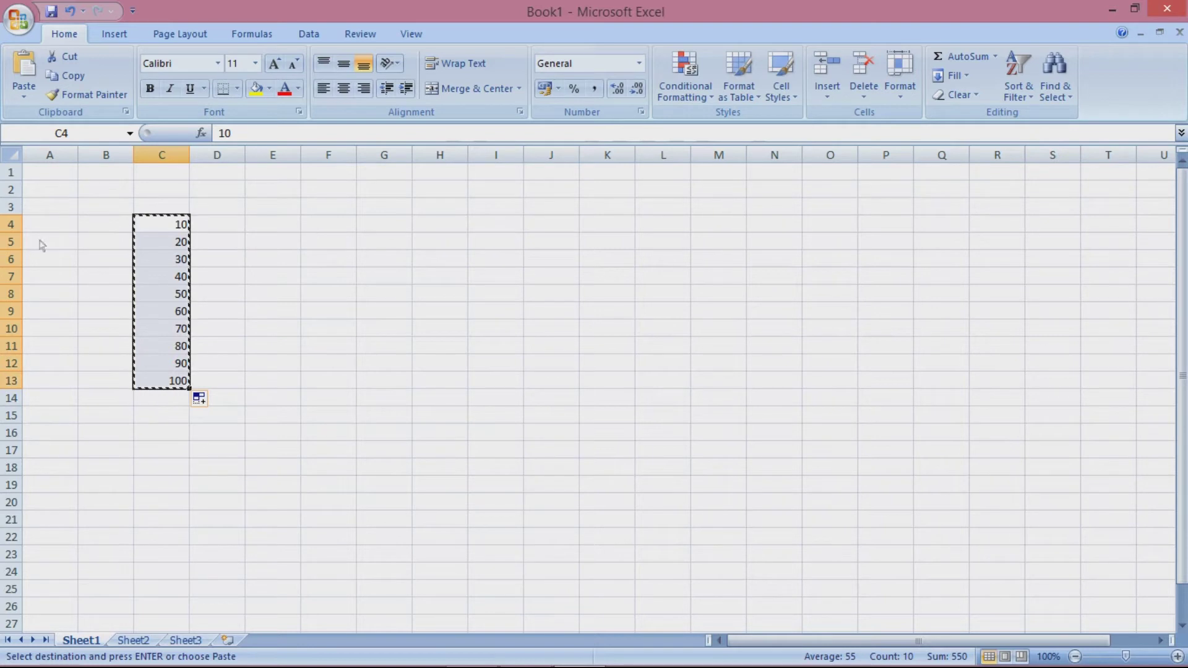
pyautogui.click(346, 232)
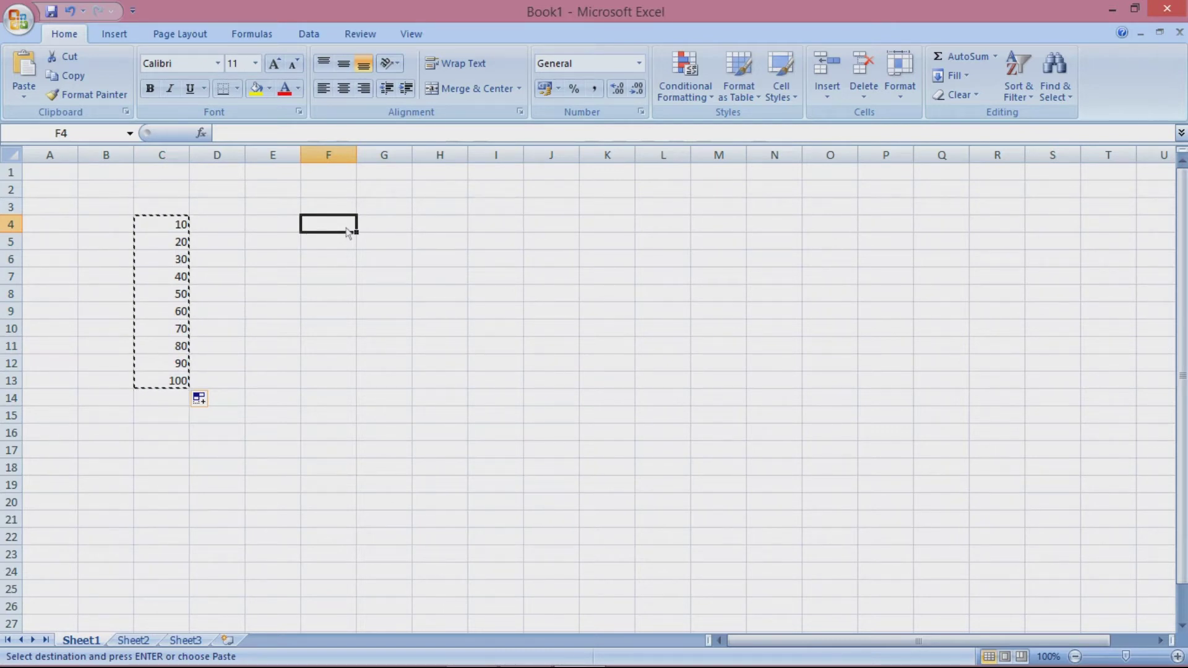
pyautogui.click(34, 92)
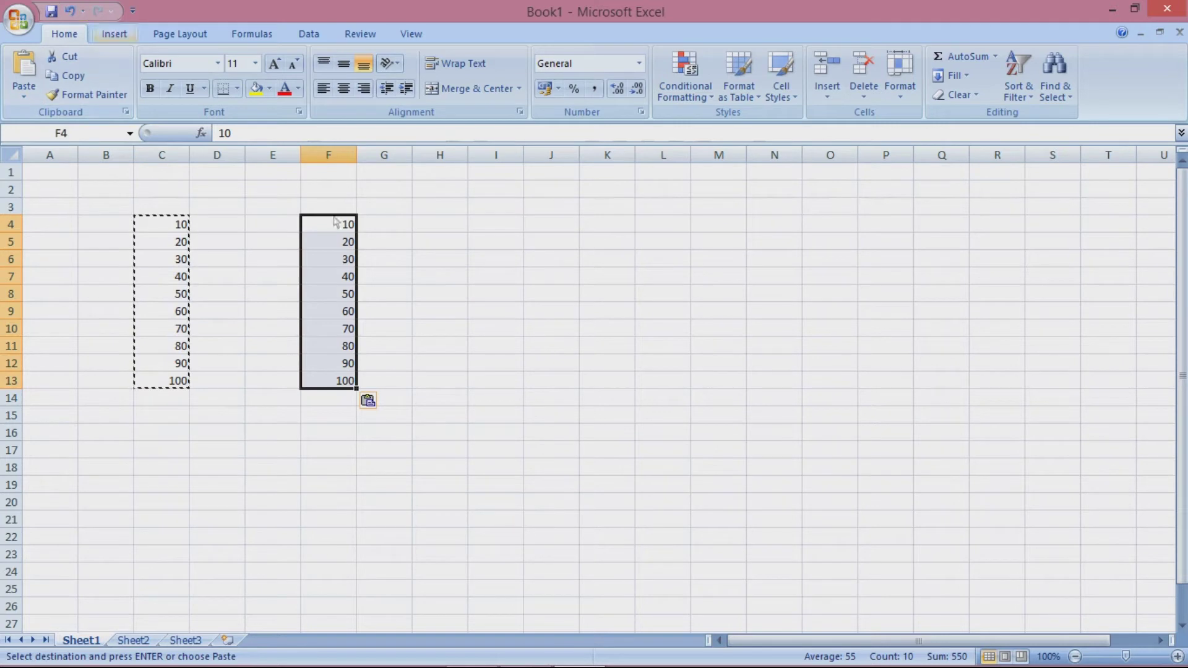
pyautogui.click(492, 225)
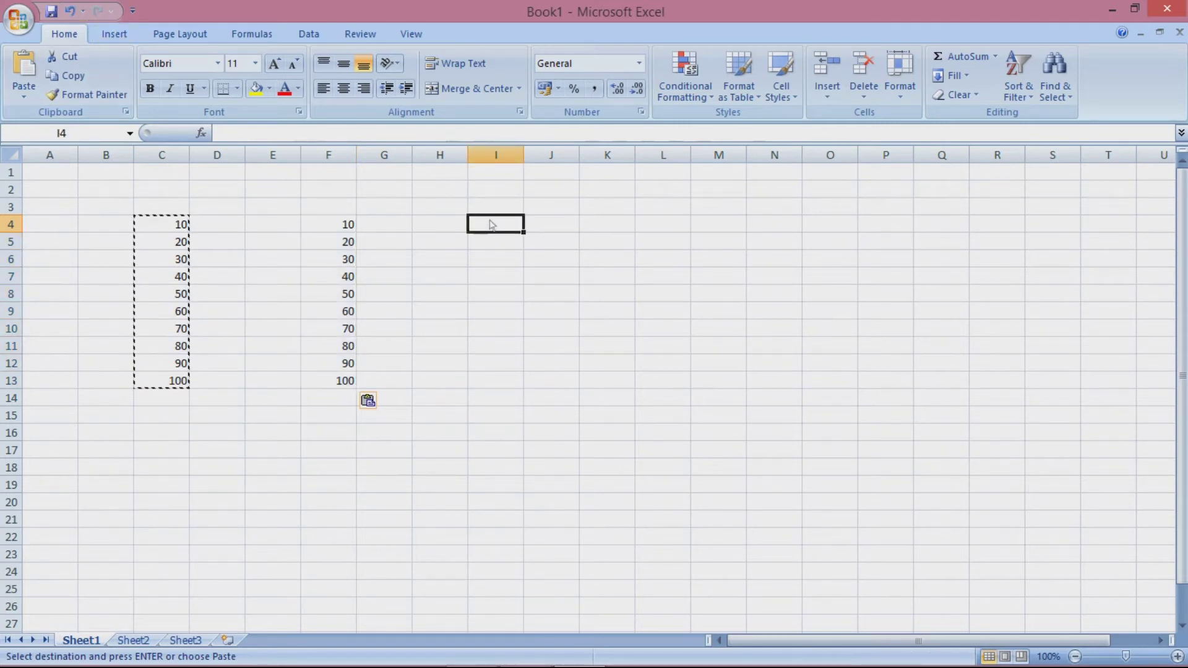
pyautogui.hotkey('ctrl', 'v')
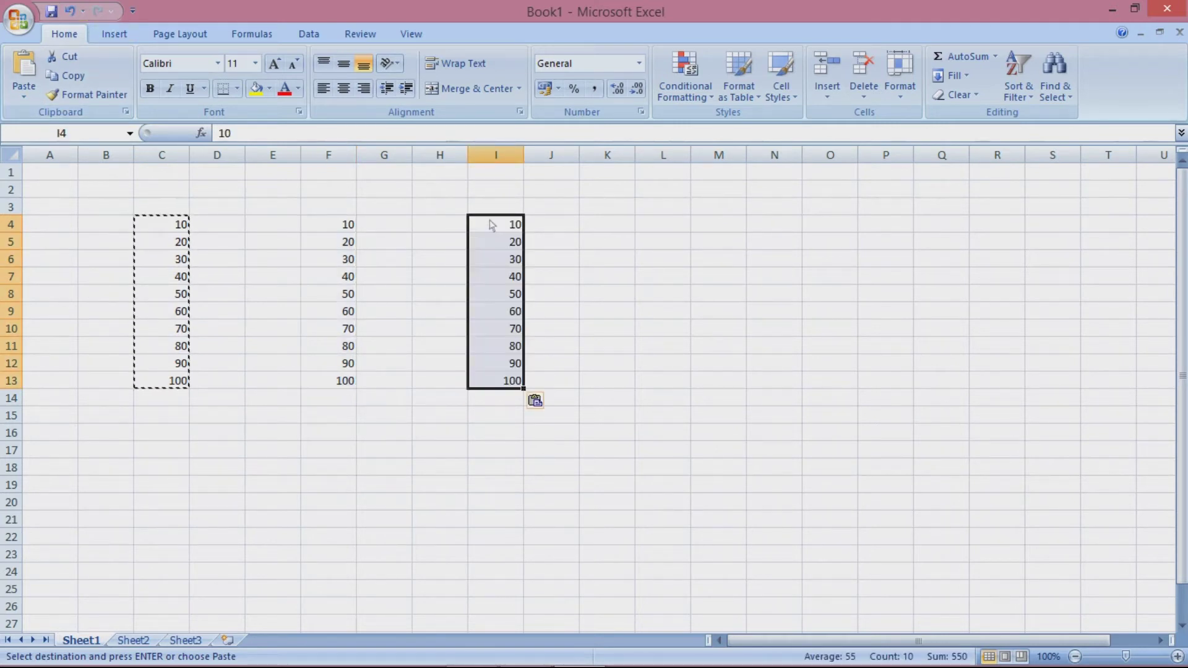
pyautogui.click(684, 229)
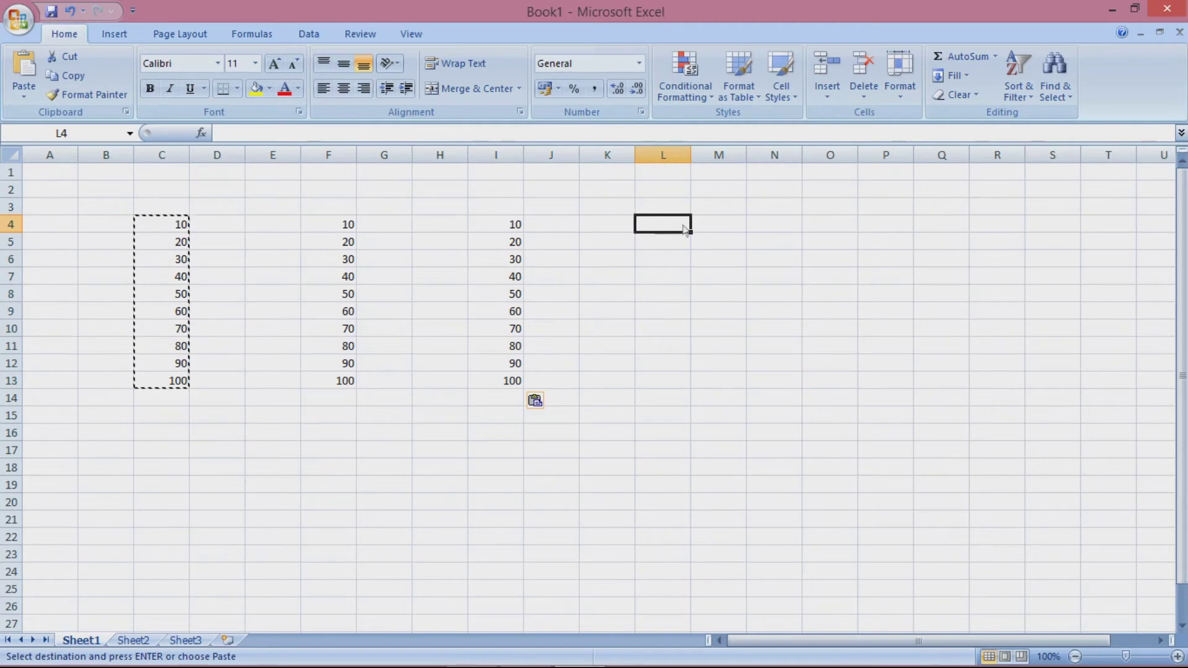
pyautogui.hotkey('ctrl', 'v')
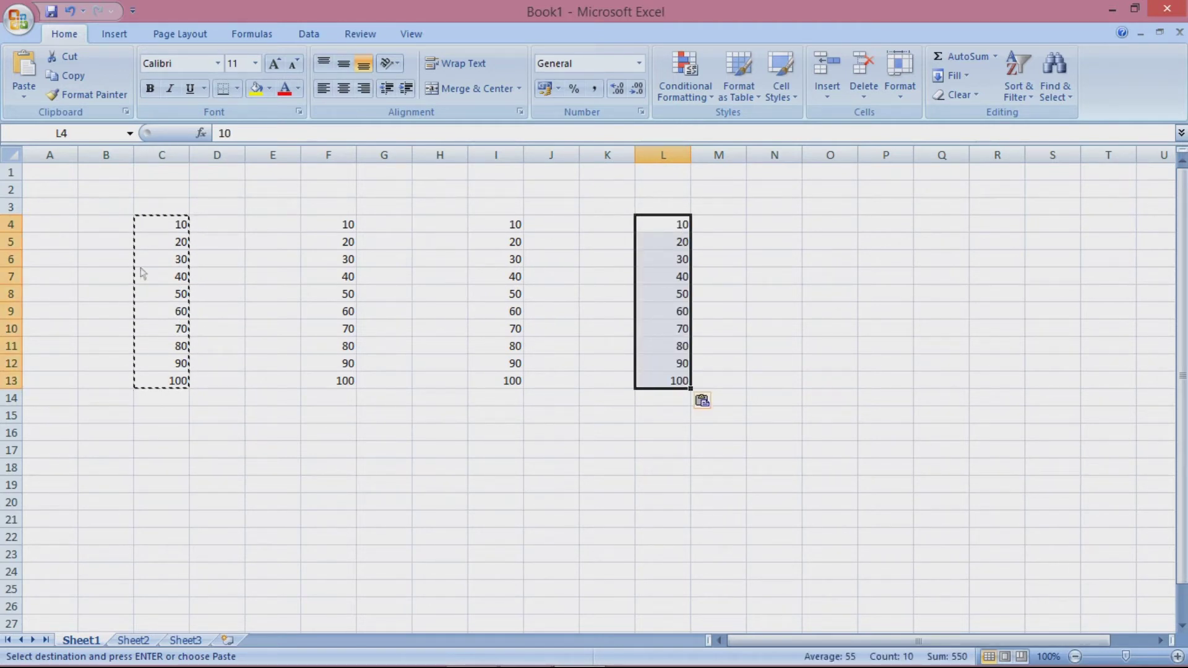
pyautogui.press('Escape')
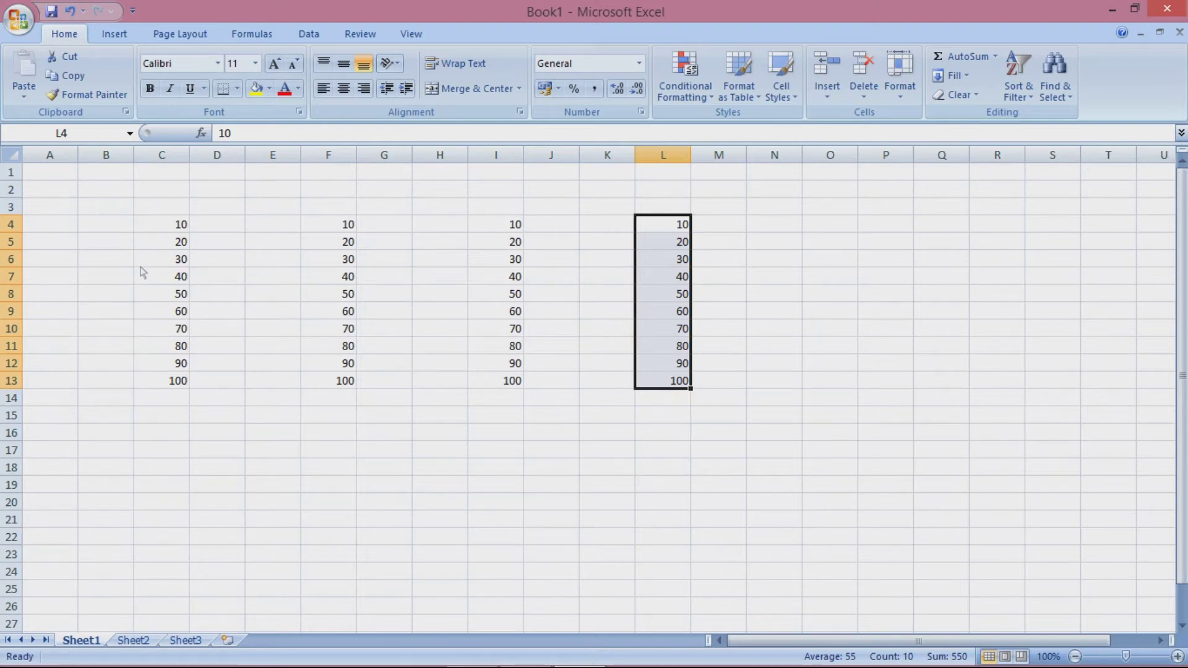
# - Copy the range C4:C13 and paste it into the whole block O4:T13 at once, ending the copy mode when done
pyautogui.click(182, 226)
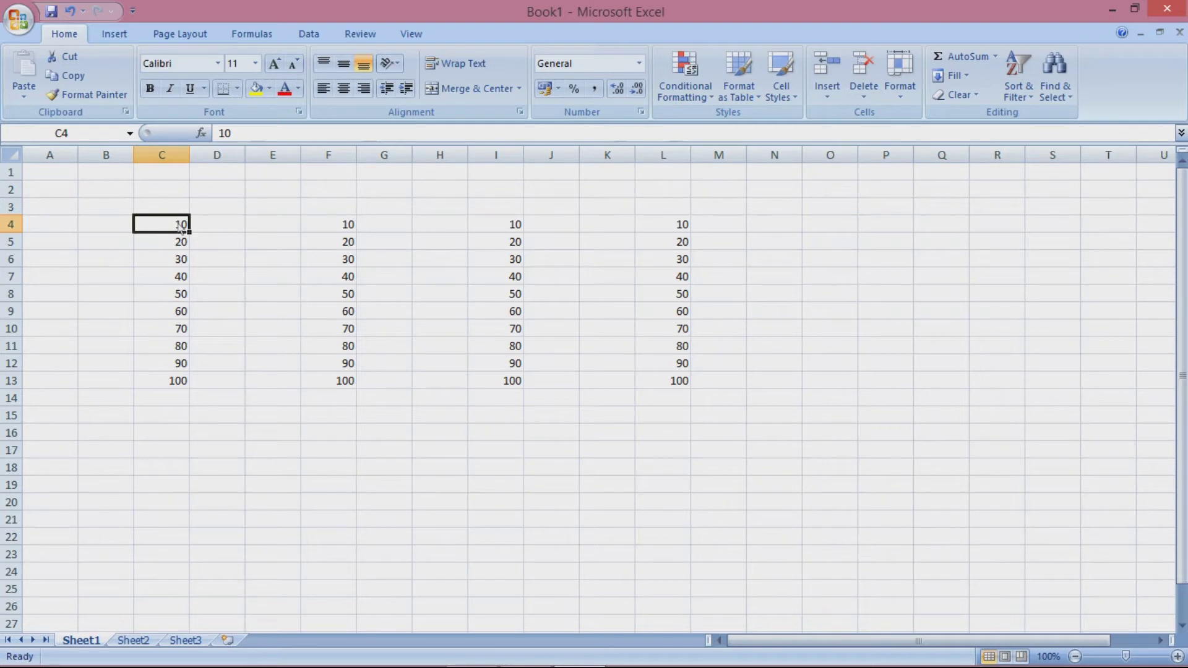
pyautogui.moveTo(182, 227); pyautogui.dragTo(185, 382)
pyautogui.hotkey('ctrl', 'c')
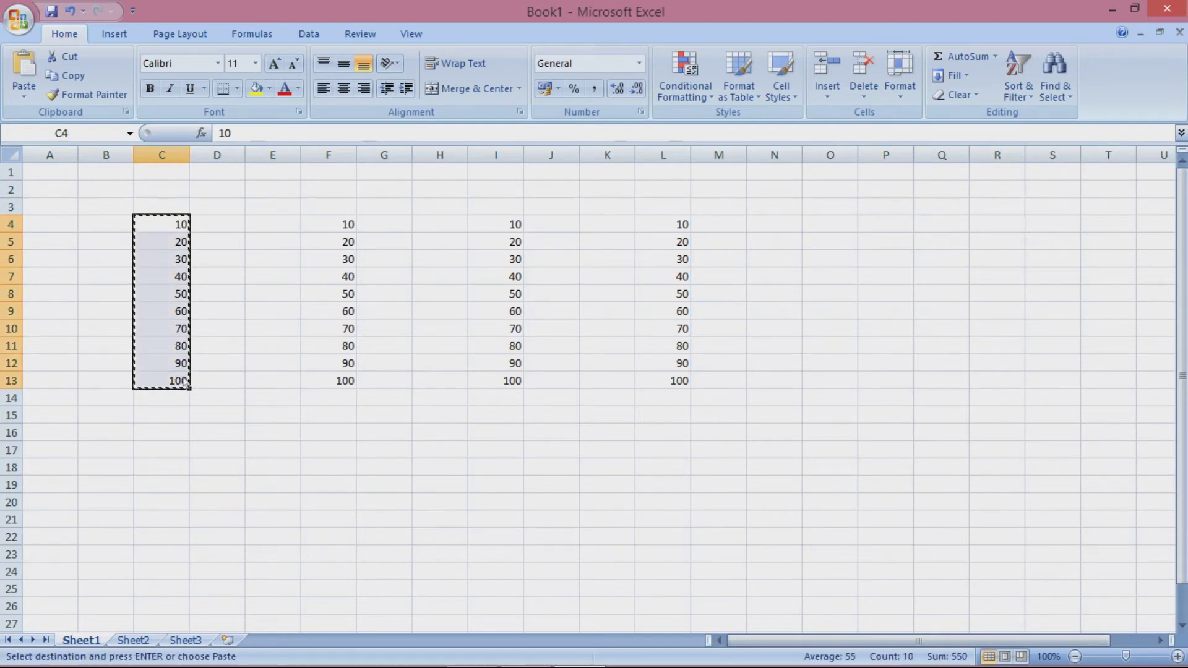
pyautogui.moveTo(829, 224); pyautogui.dragTo(1099, 382)
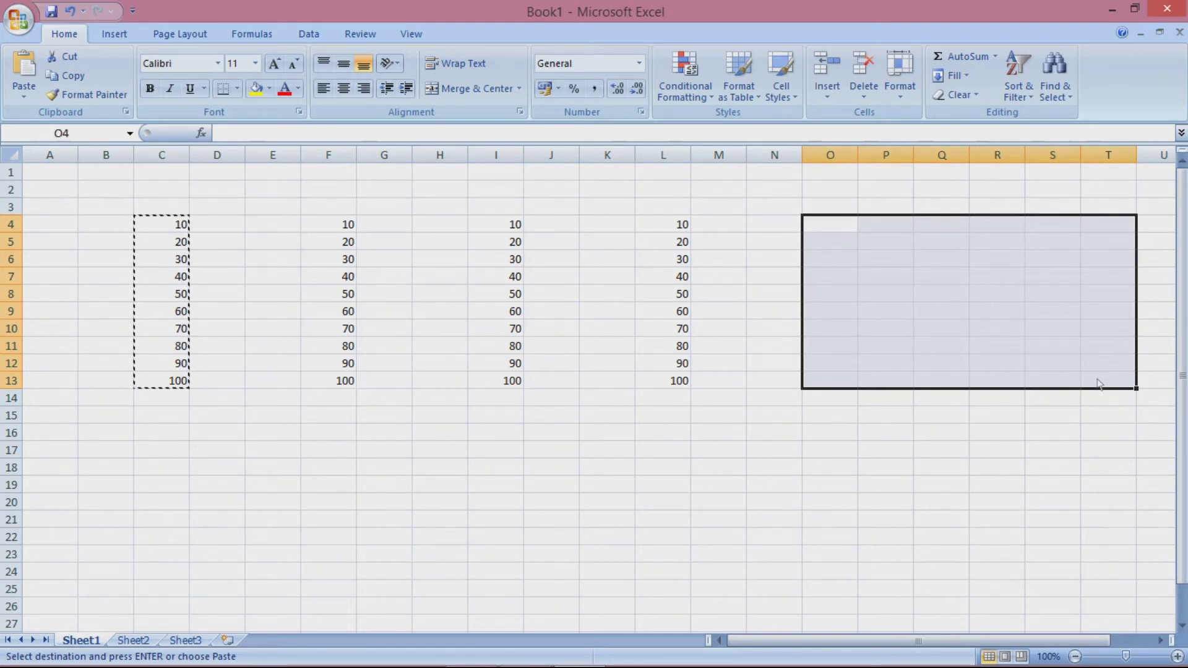
pyautogui.hotkey('ctrl', 'v')
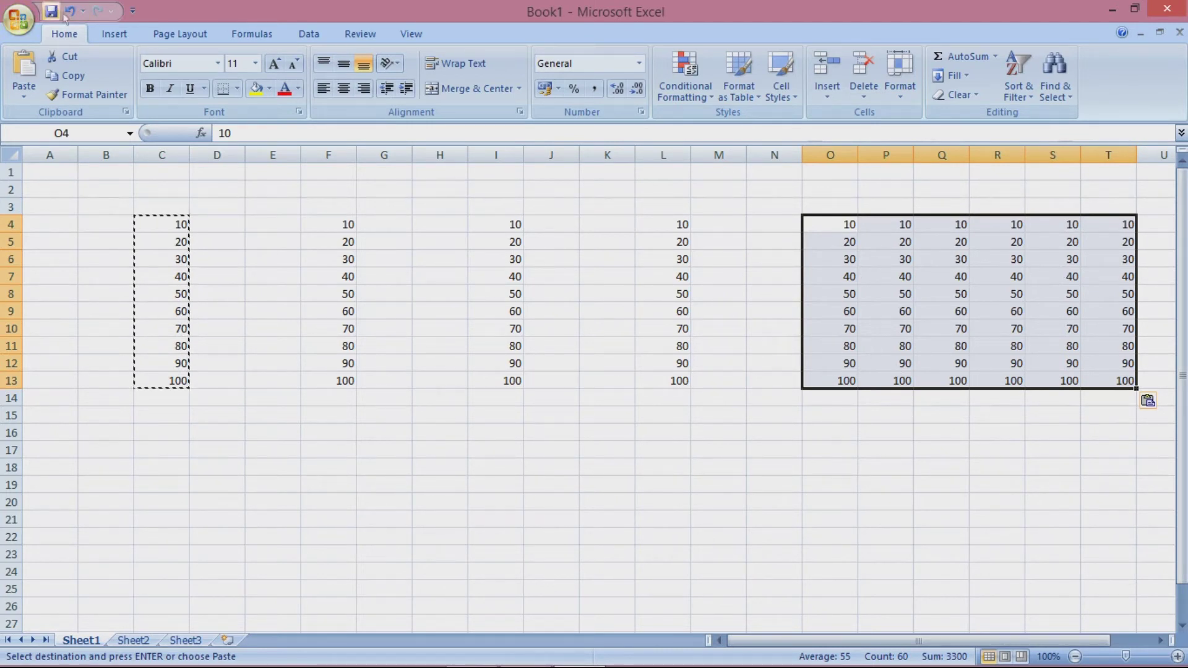
pyautogui.press('Escape')
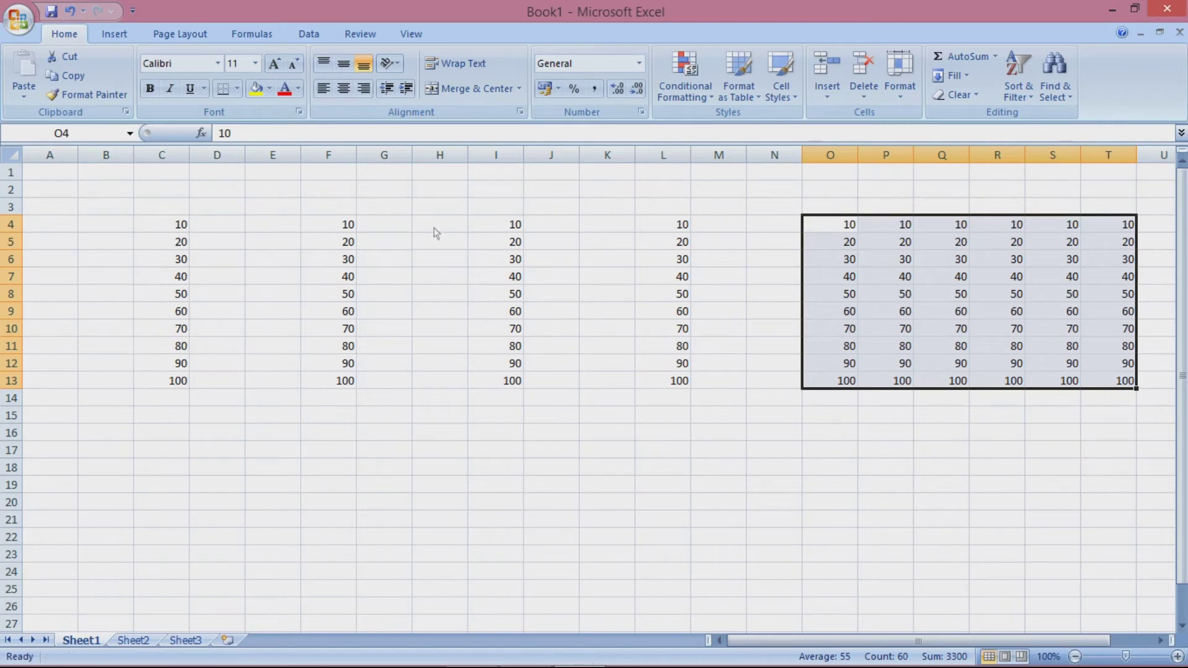
# - Clear all the pasted numbers from the range E3:U18, keeping only the original series in column C
pyautogui.moveTo(290, 208); pyautogui.dragTo(1157, 472)
pyautogui.press('Delete')
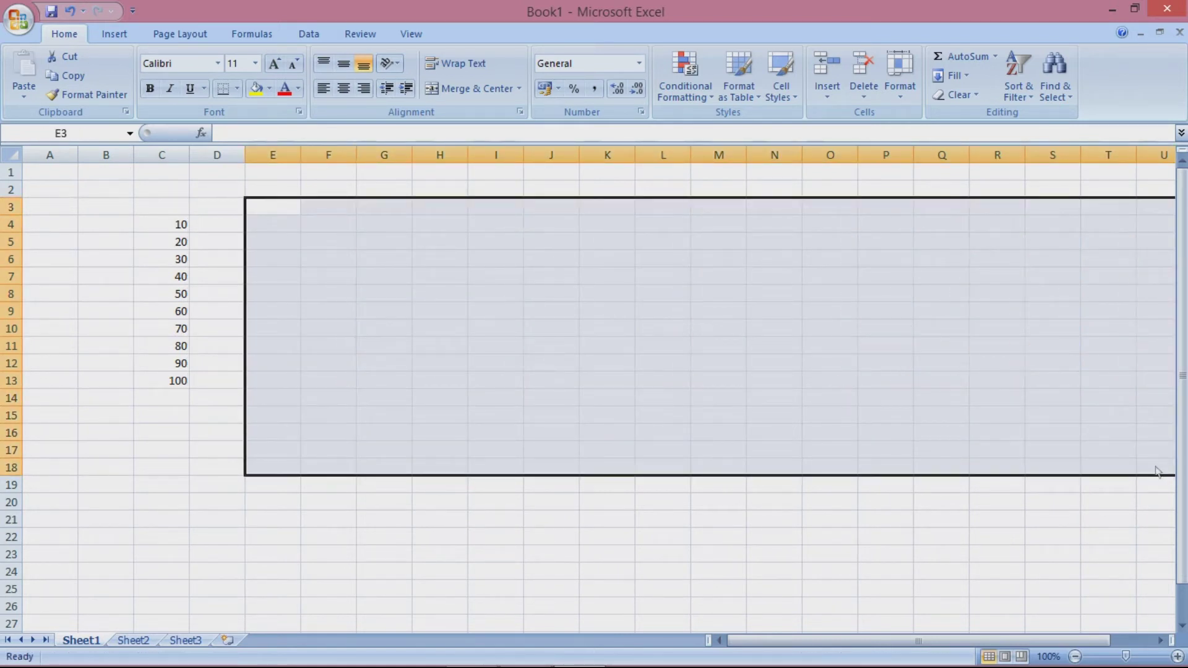
pyautogui.click(155, 229)
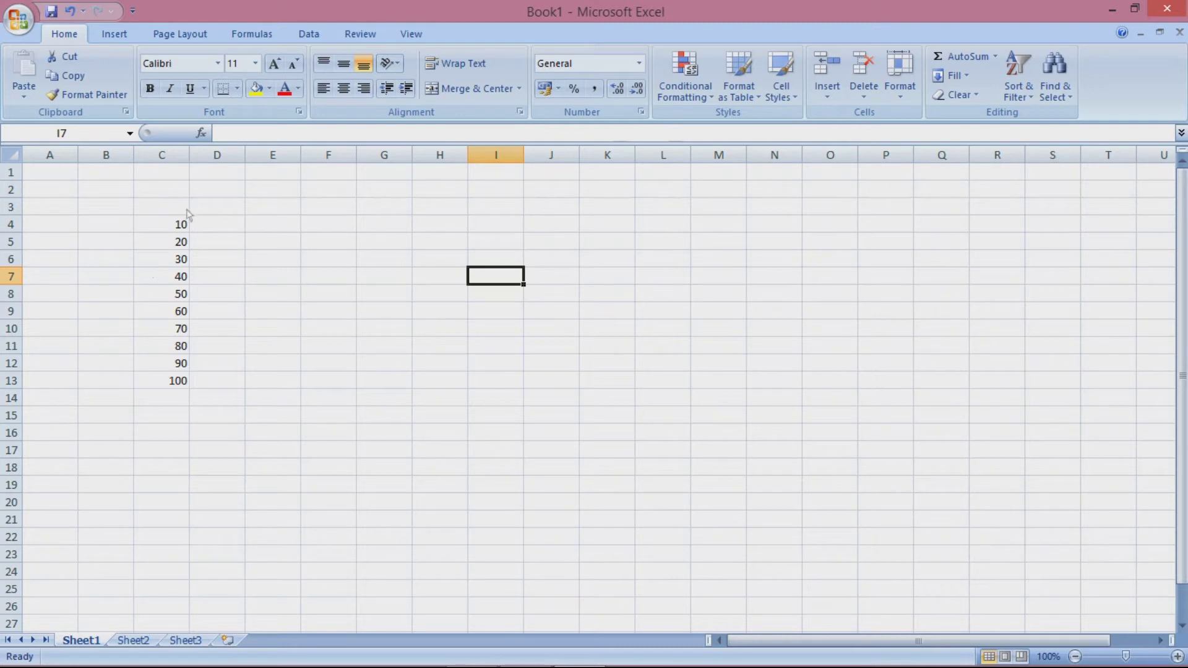
# - Copy the non-adjacent cells C5, C7, C10 and C13 together and paste them starting at F6, ending the copy mode when done
pyautogui.click(173, 249)
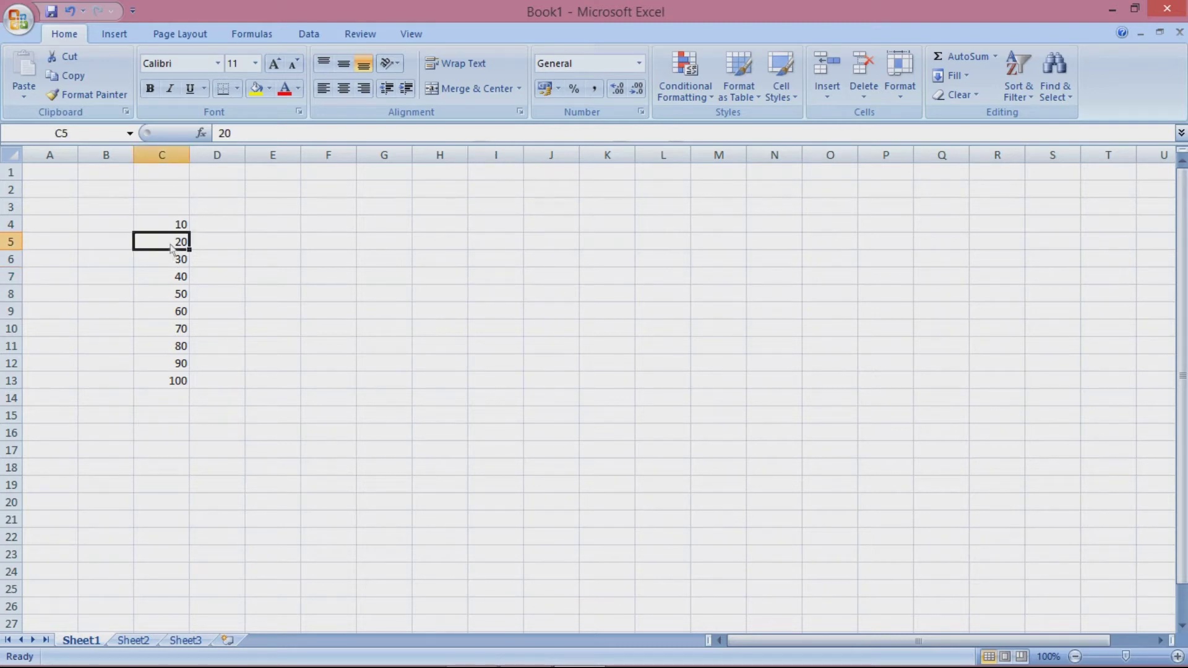
pyautogui.keyDown('ctrl'); pyautogui.click(176, 283); pyautogui.keyUp('ctrl')
pyautogui.keyDown('ctrl'); pyautogui.click(171, 330); pyautogui.keyUp('ctrl')
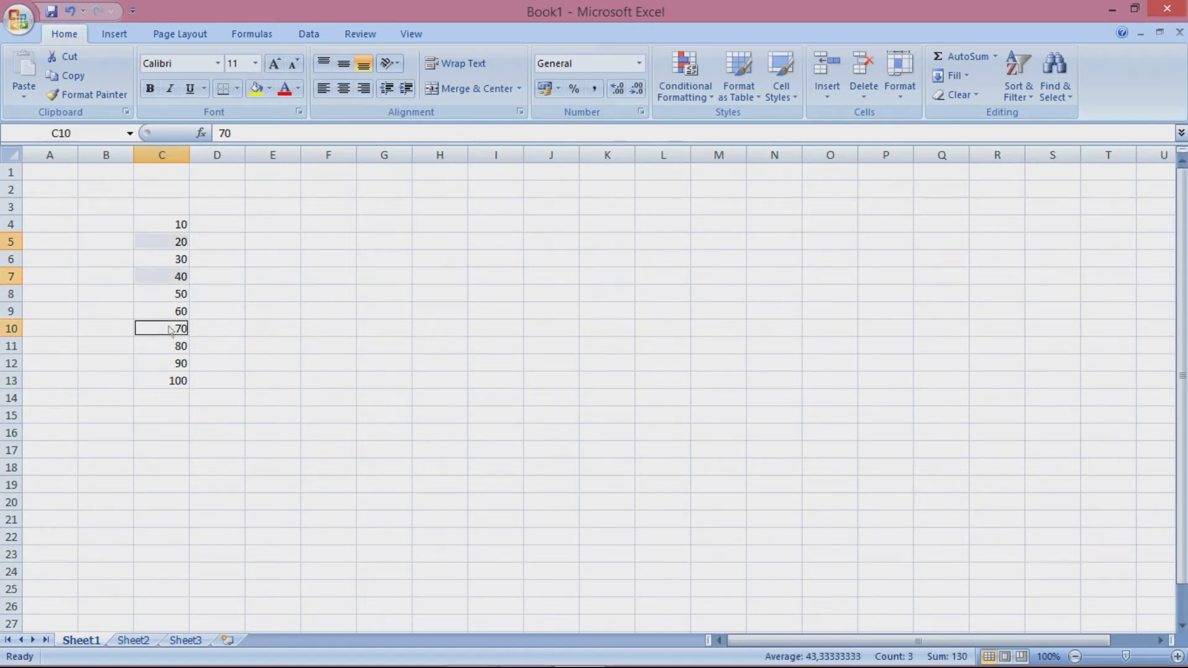
pyautogui.keyDown('ctrl'); pyautogui.click(174, 383); pyautogui.keyUp('ctrl')
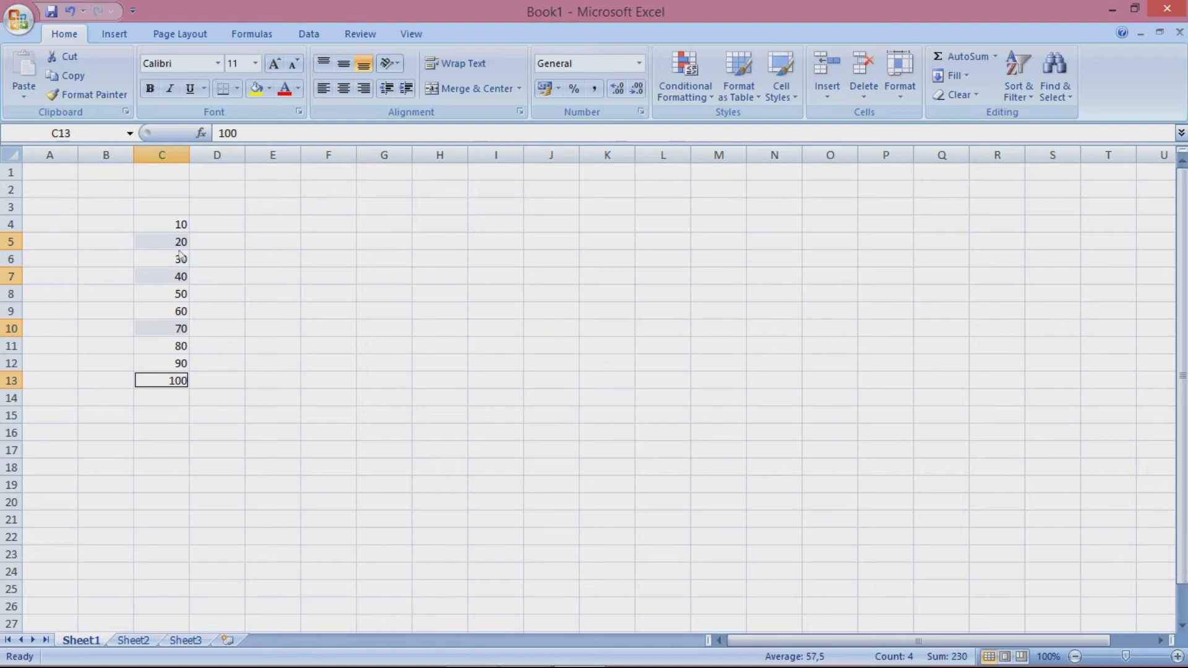
pyautogui.hotkey('ctrl', 'c')
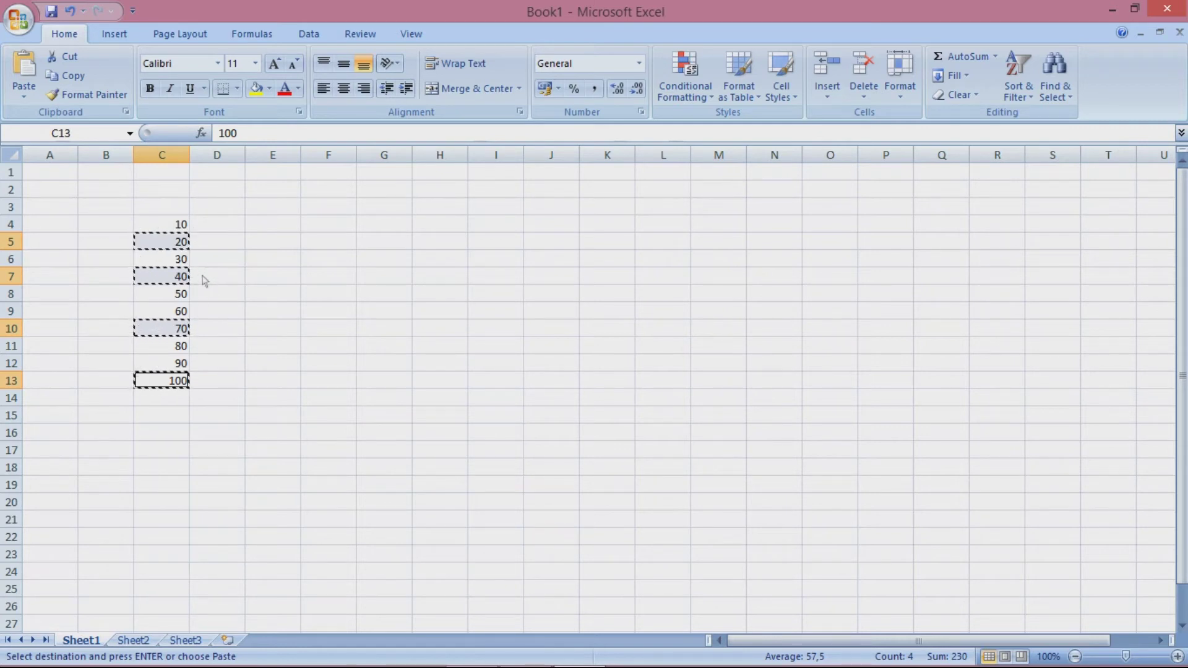
pyautogui.click(331, 262)
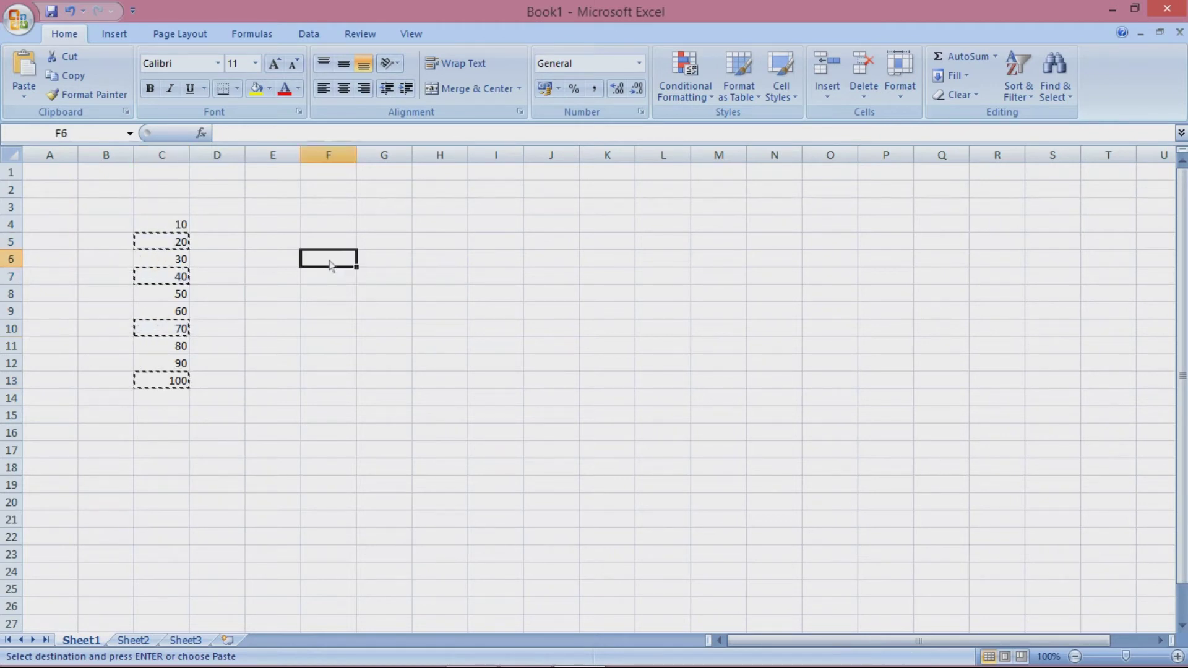
pyautogui.hotkey('ctrl', 'v')
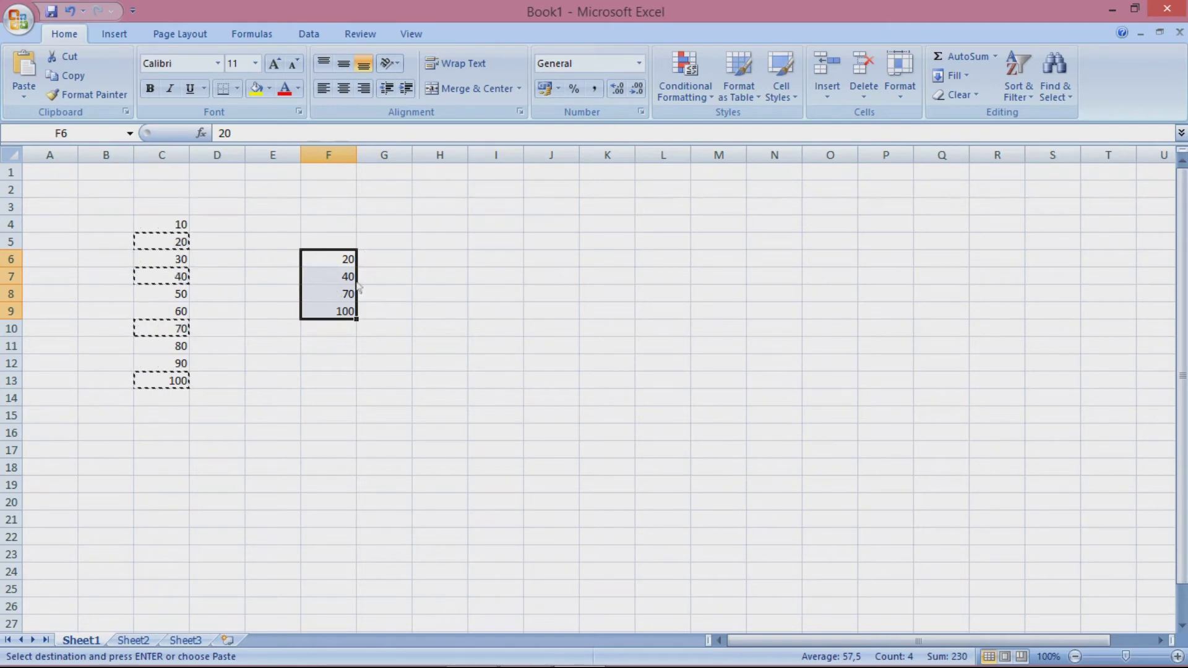
pyautogui.press('Escape')
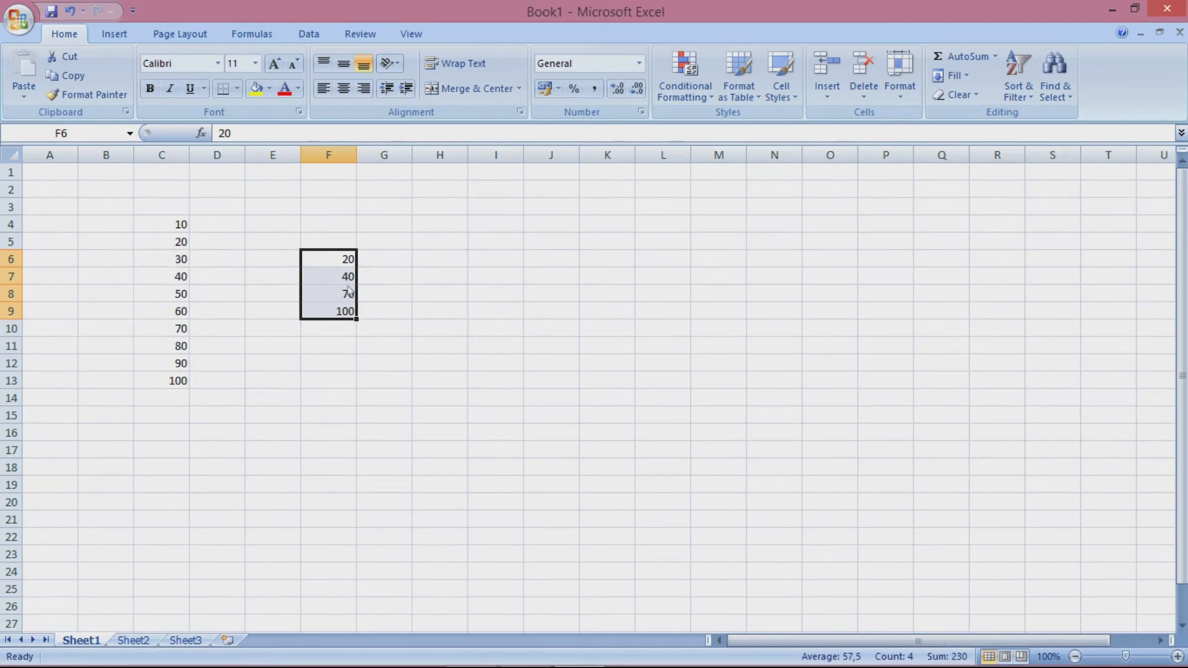
# - Undo the paste in F6:F9, end the copy mode and select cell C4
pyautogui.click(69, 11)
pyautogui.click(69, 11)
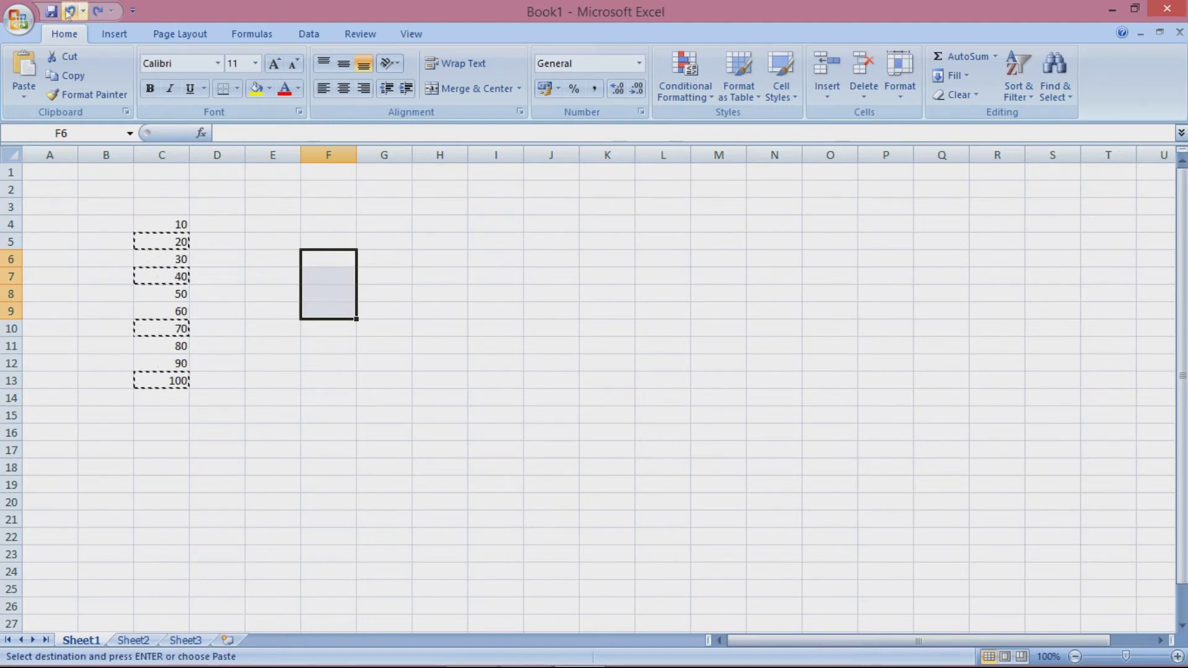
pyautogui.press('Escape')
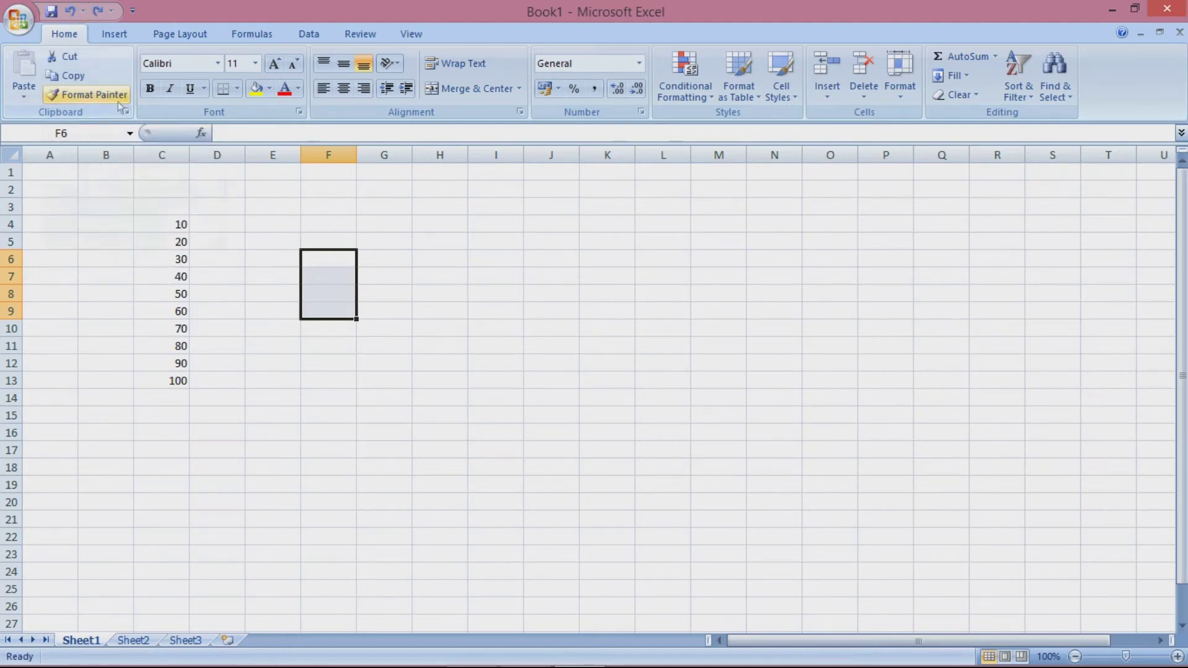
pyautogui.click(198, 231)
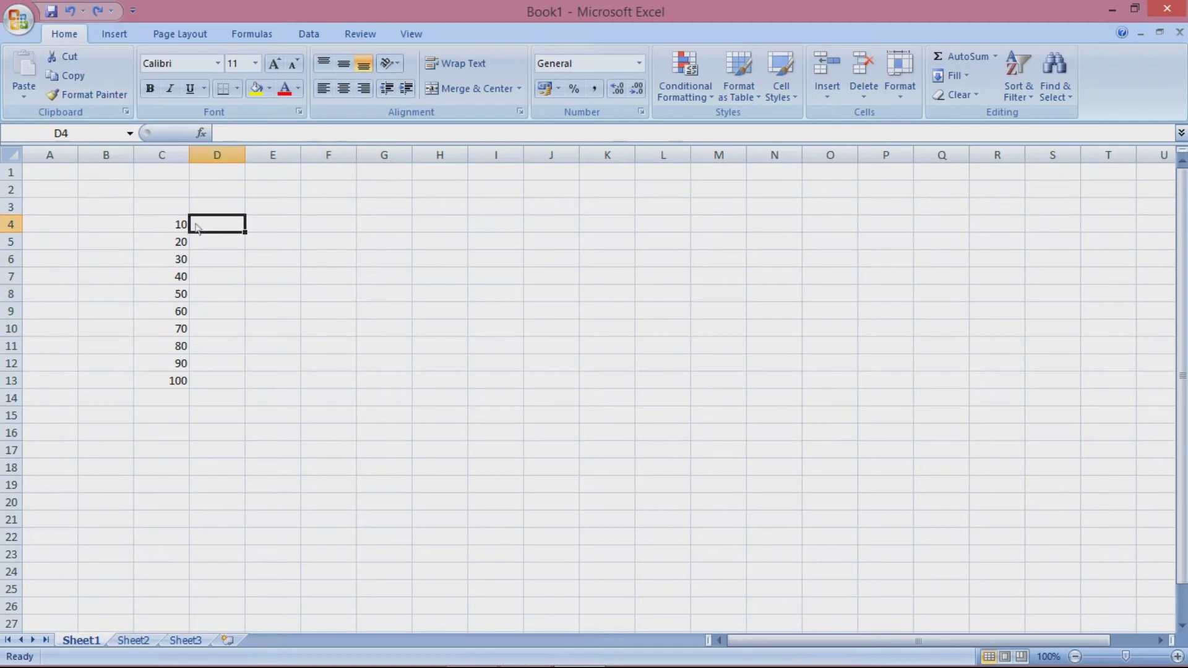
pyautogui.click(185, 228)
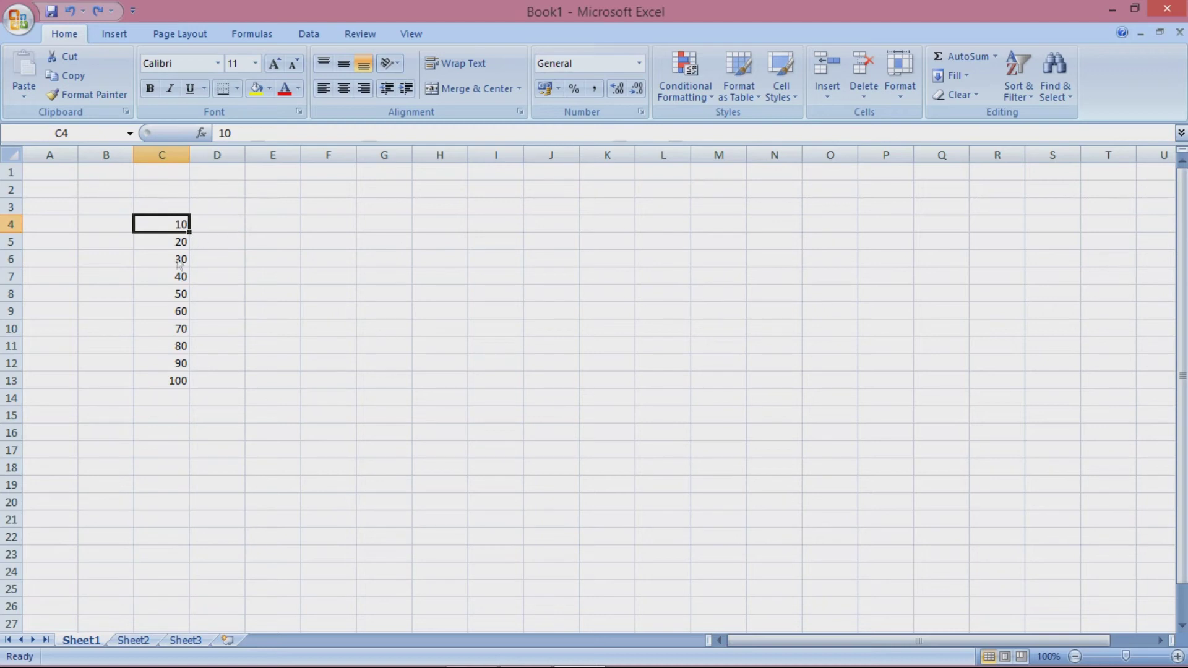
# - Clear C5:C13 and fill the value of C4 down through C15
pyautogui.moveTo(172, 248); pyautogui.dragTo(177, 388)
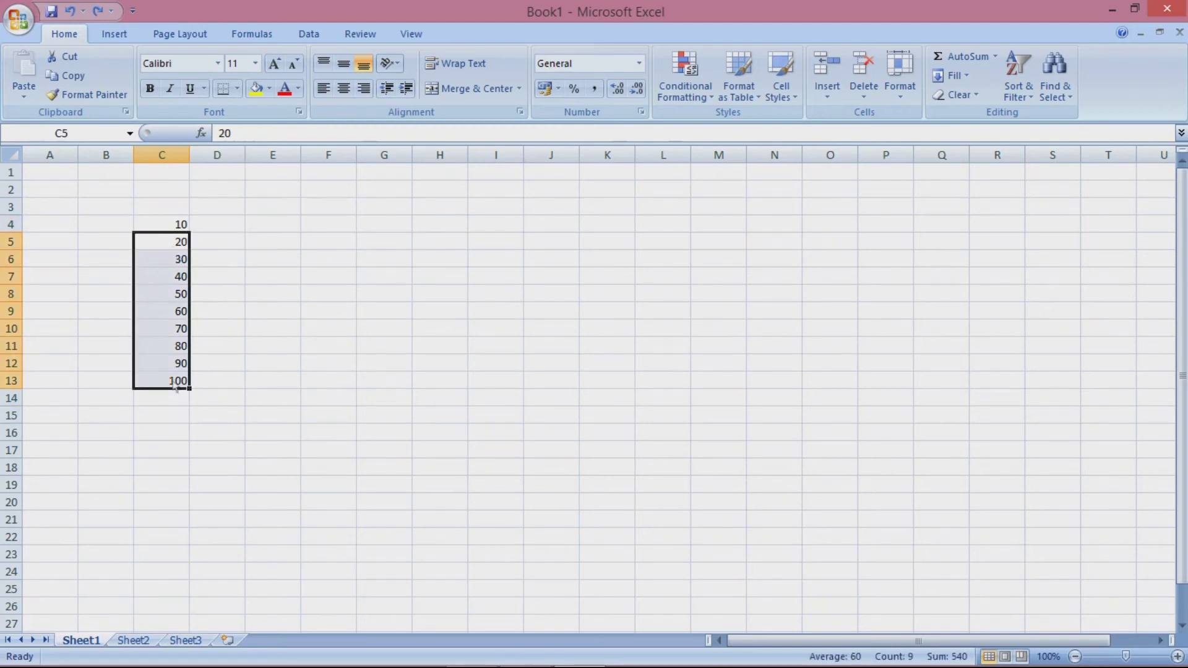
pyautogui.press('Delete')
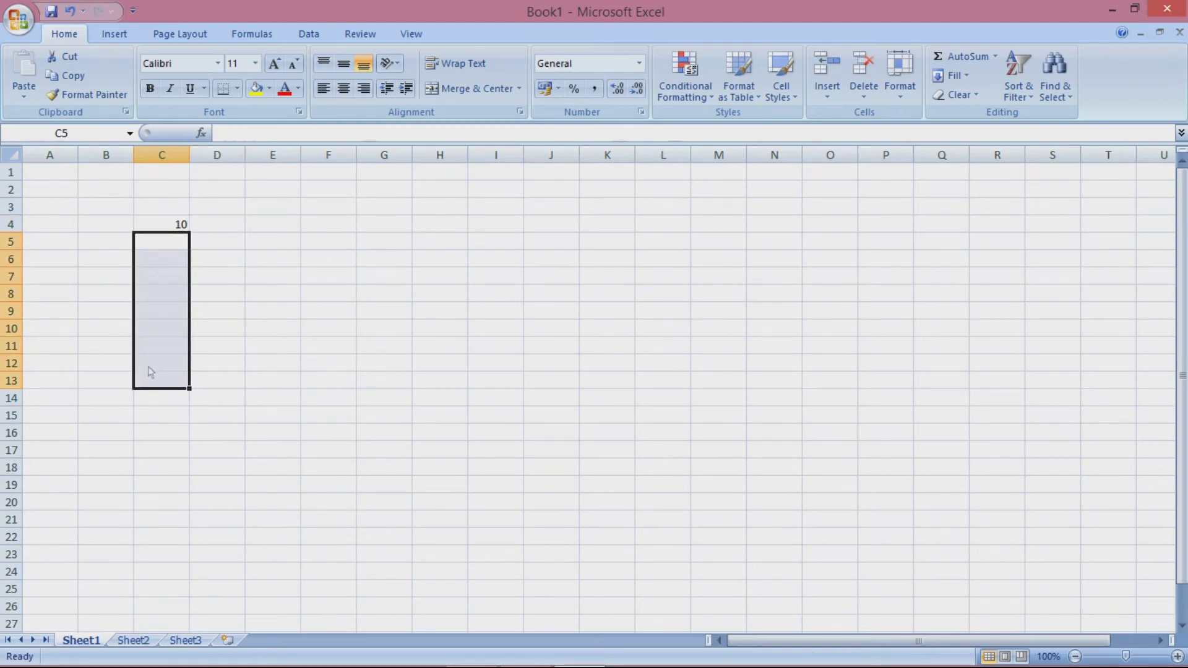
pyautogui.click(188, 227)
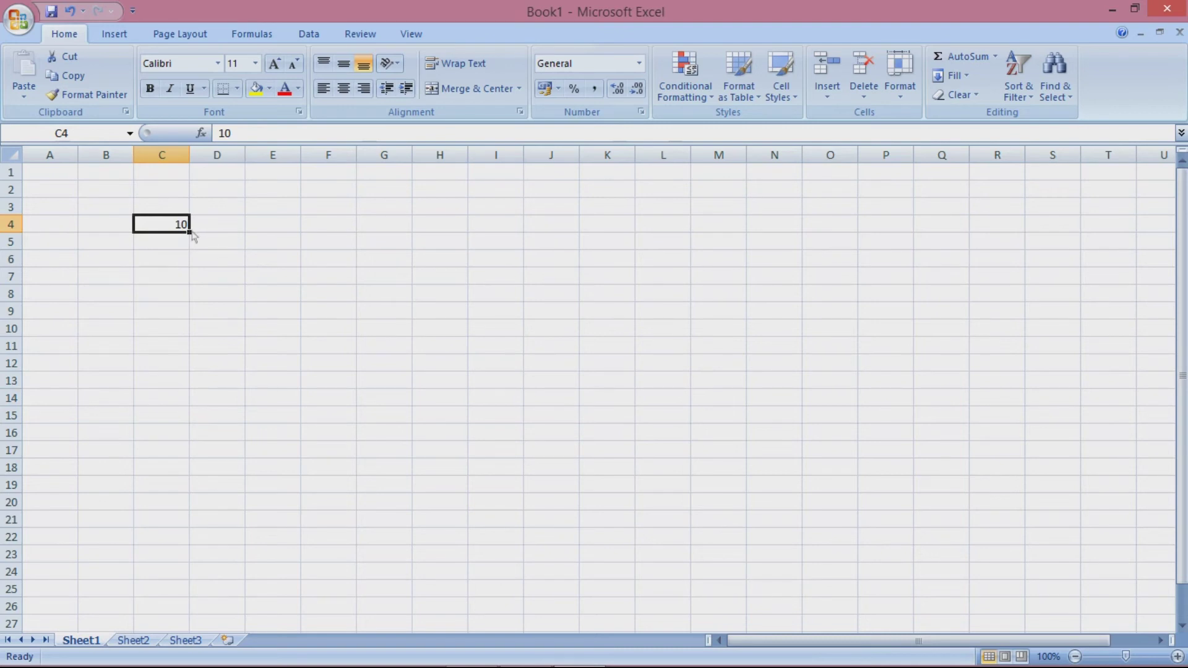
pyautogui.moveTo(191, 234); pyautogui.dragTo(222, 422)
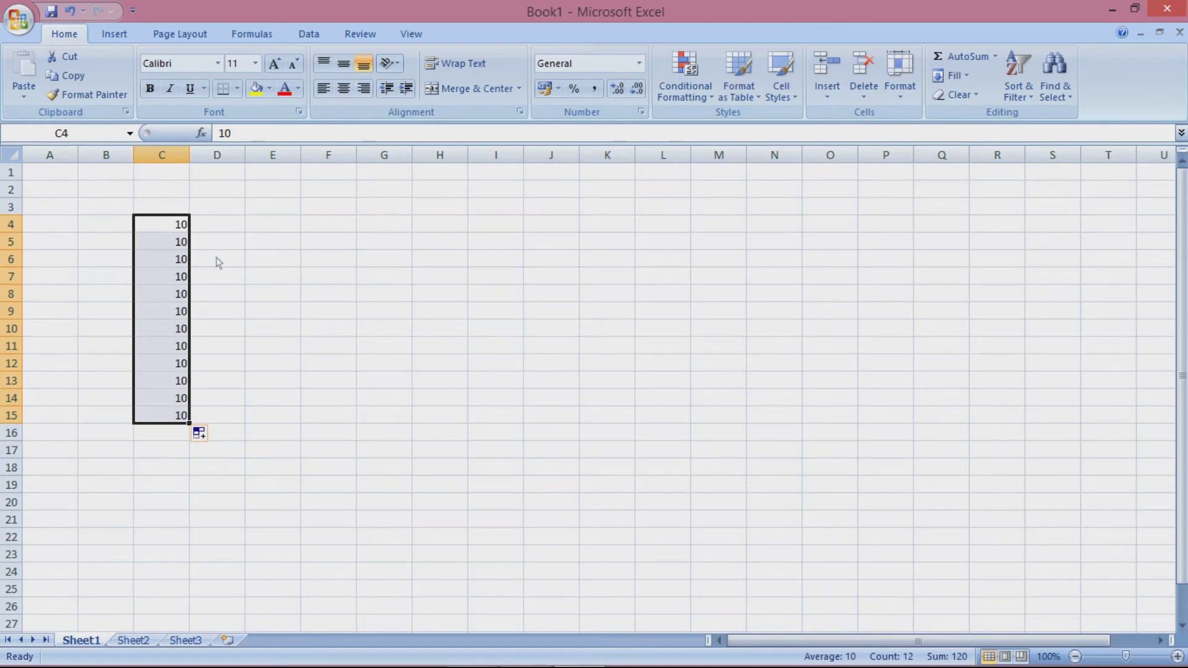
# - Enter 10 in F4 and 20 in F5, and extend both cells as a series down through F17
pyautogui.click(336, 229)
pyautogui.write('10')
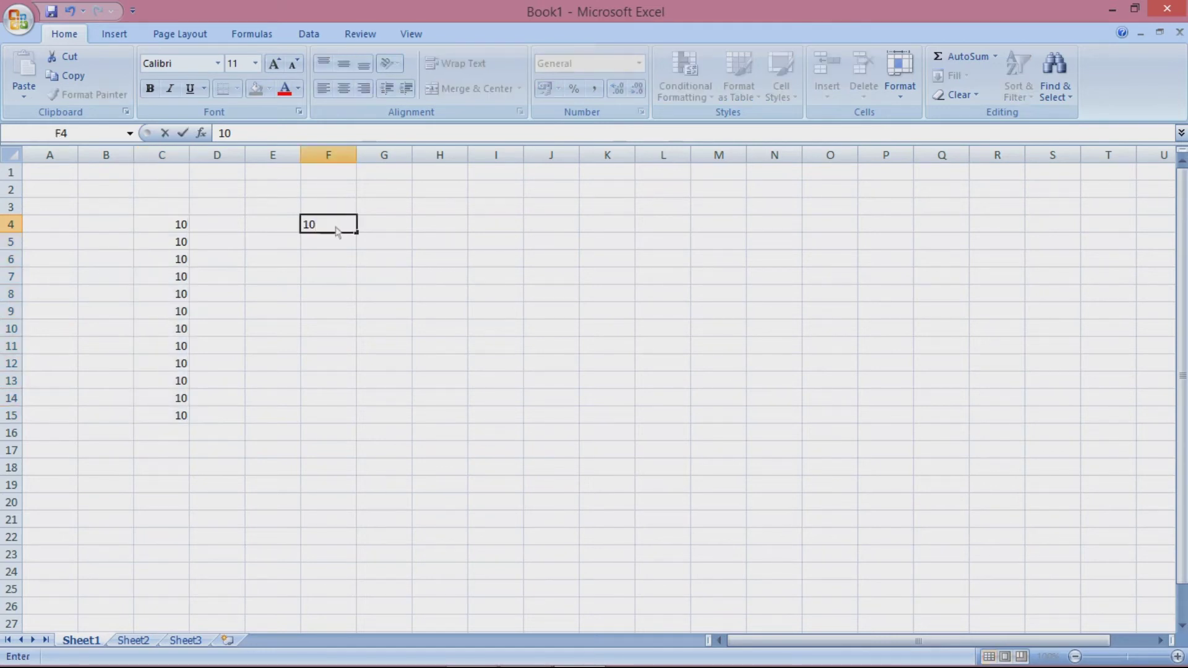
pyautogui.press('Return')
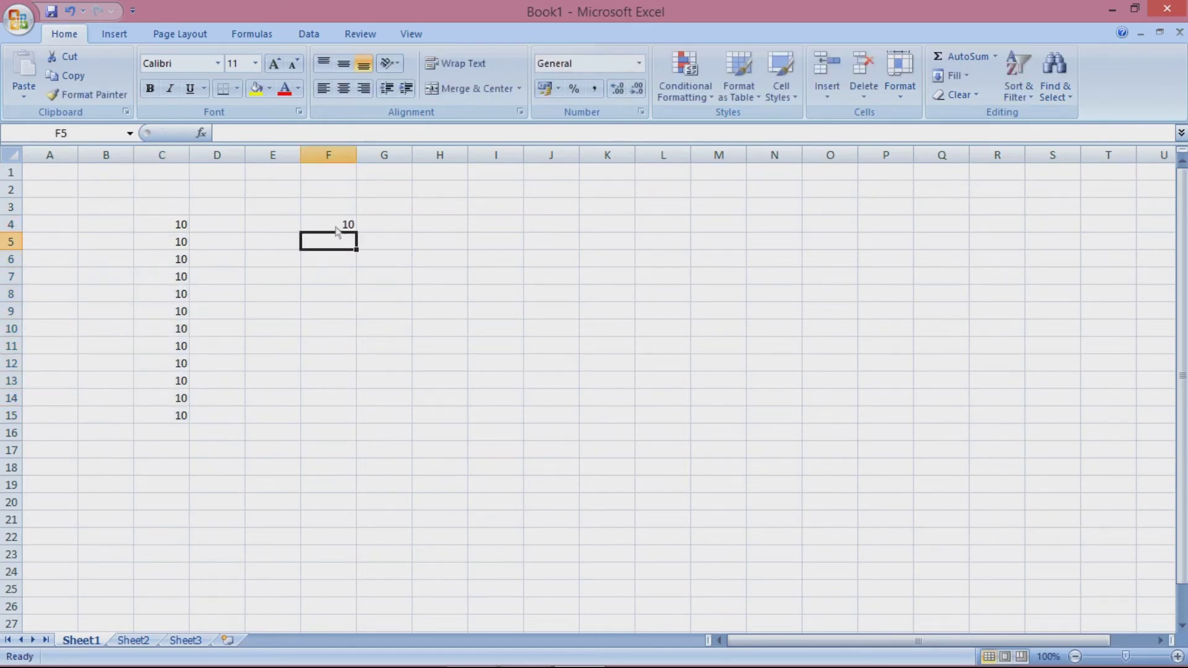
pyautogui.write('20')
pyautogui.press('Return')
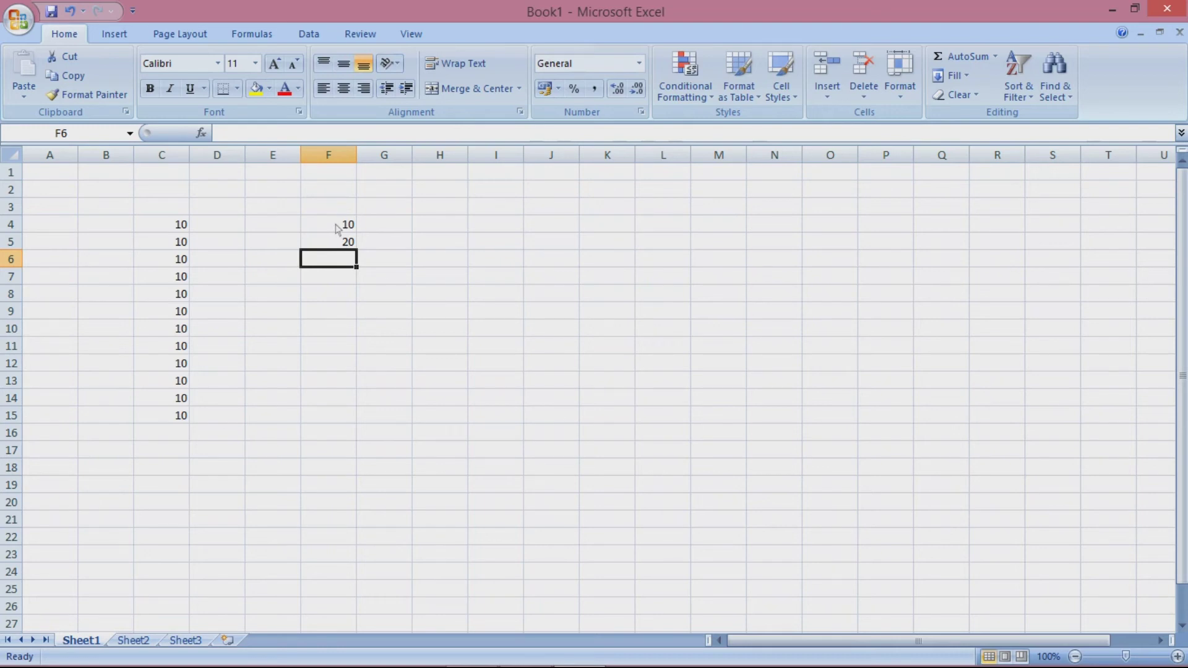
pyautogui.moveTo(342, 227); pyautogui.dragTo(344, 249)
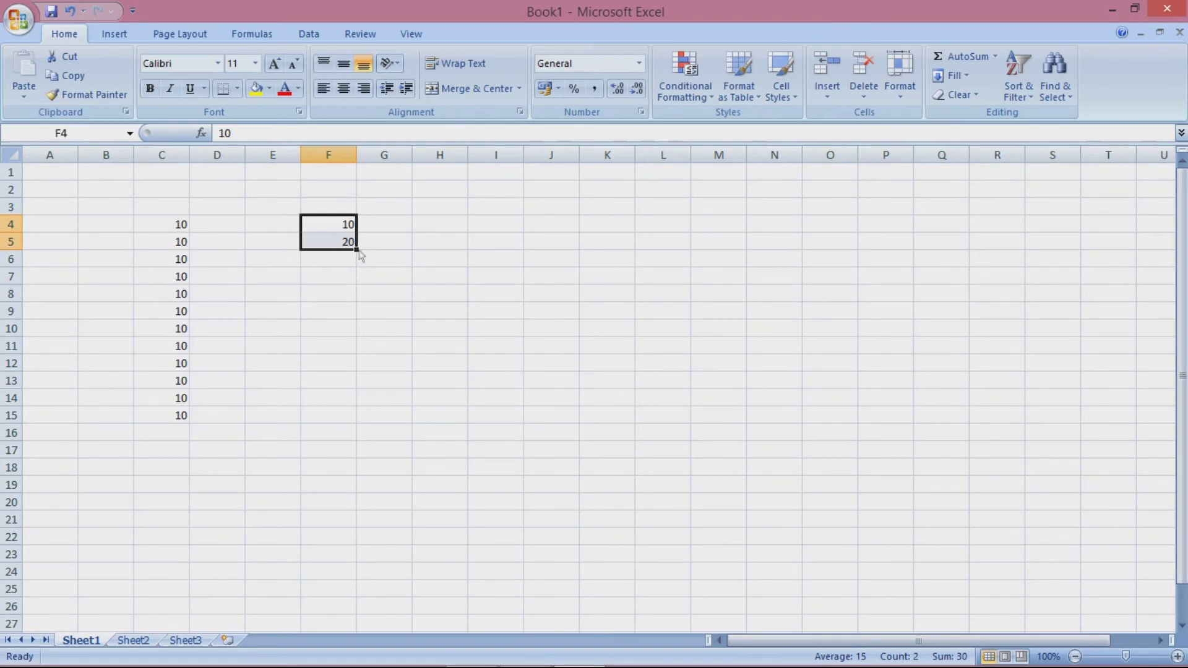
pyautogui.moveTo(358, 250); pyautogui.dragTo(396, 468)
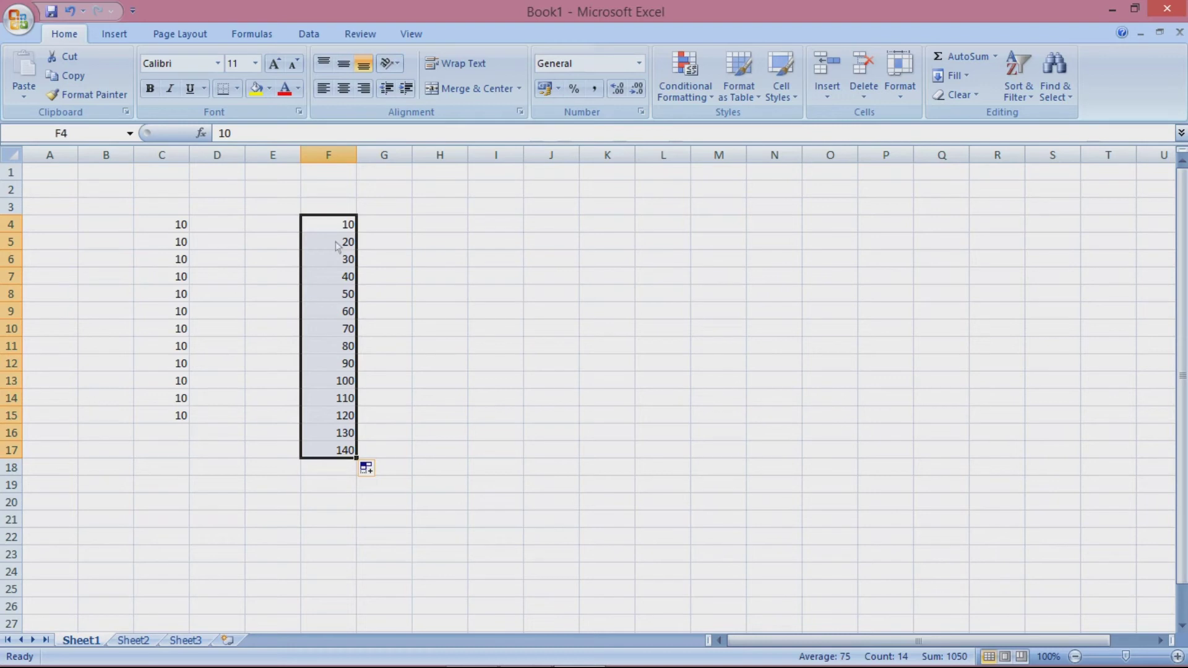
# - Enter JAN in H4 and fill the month names down through H16
pyautogui.click(443, 231)
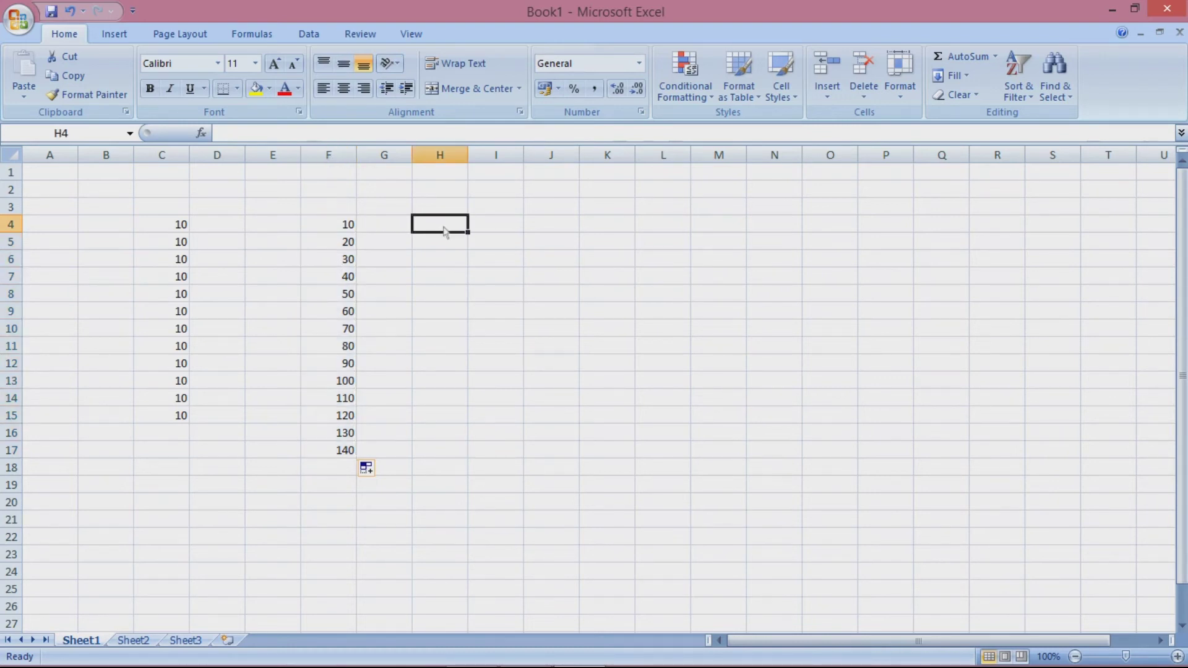
pyautogui.write('JAN')
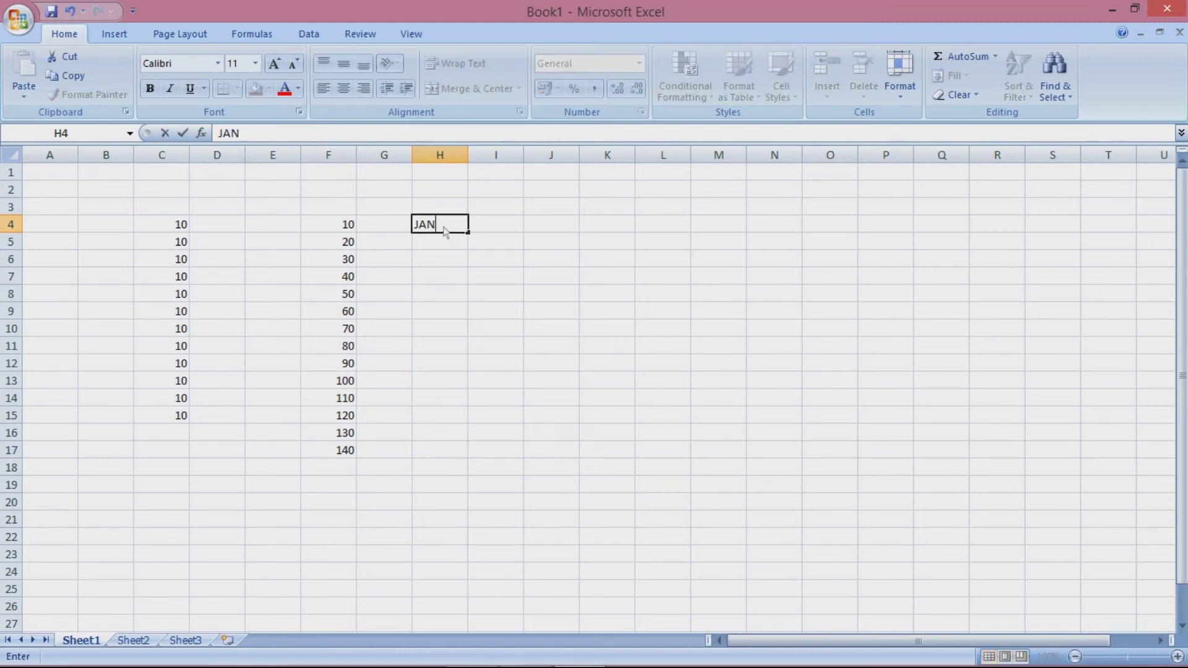
pyautogui.press('Return')
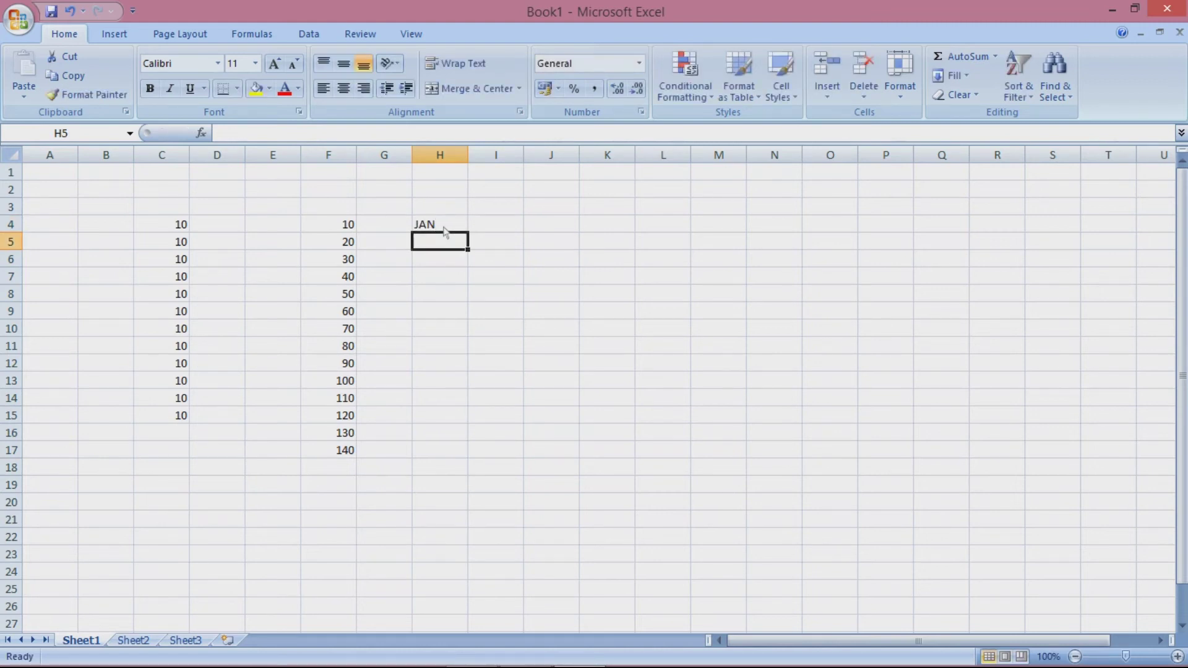
pyautogui.click(443, 228)
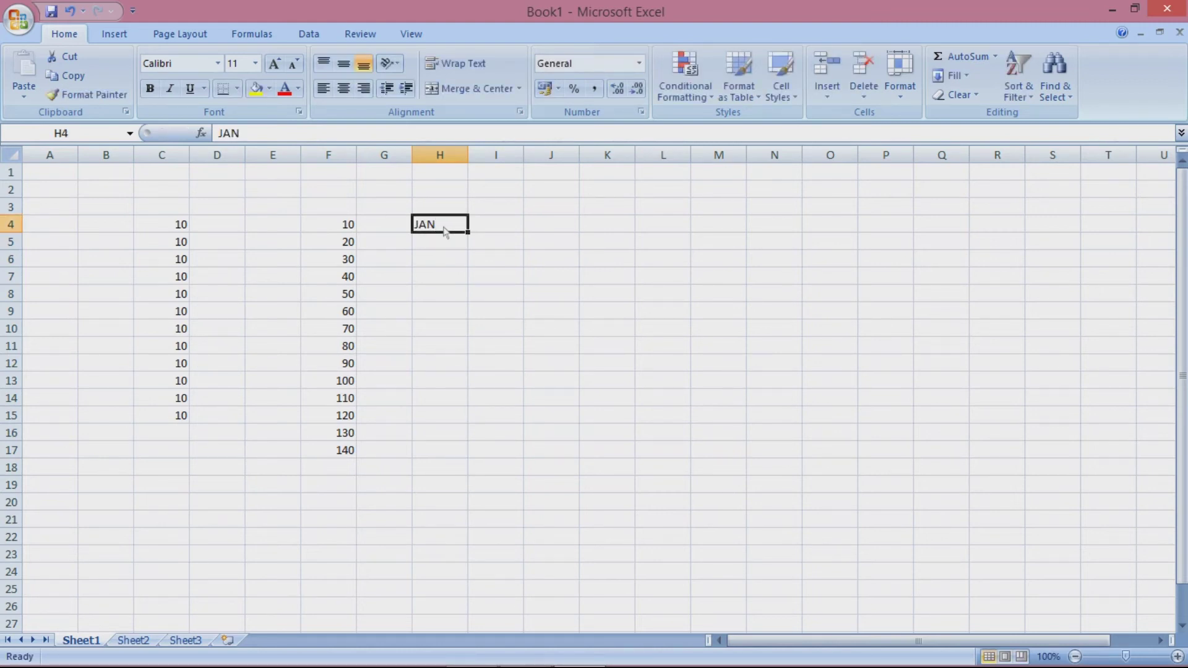
pyautogui.moveTo(471, 239); pyautogui.dragTo(478, 439)
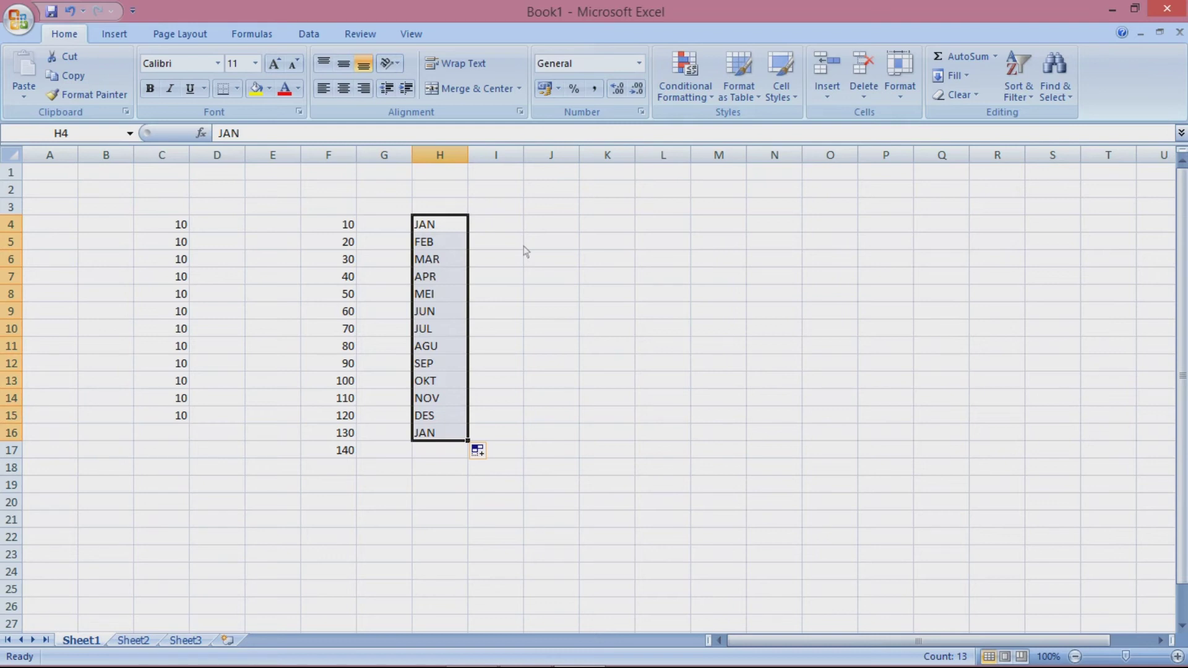
# - Undo all entries and fills made in columns H and F
pyautogui.click(76, 12)
pyautogui.click(77, 12)
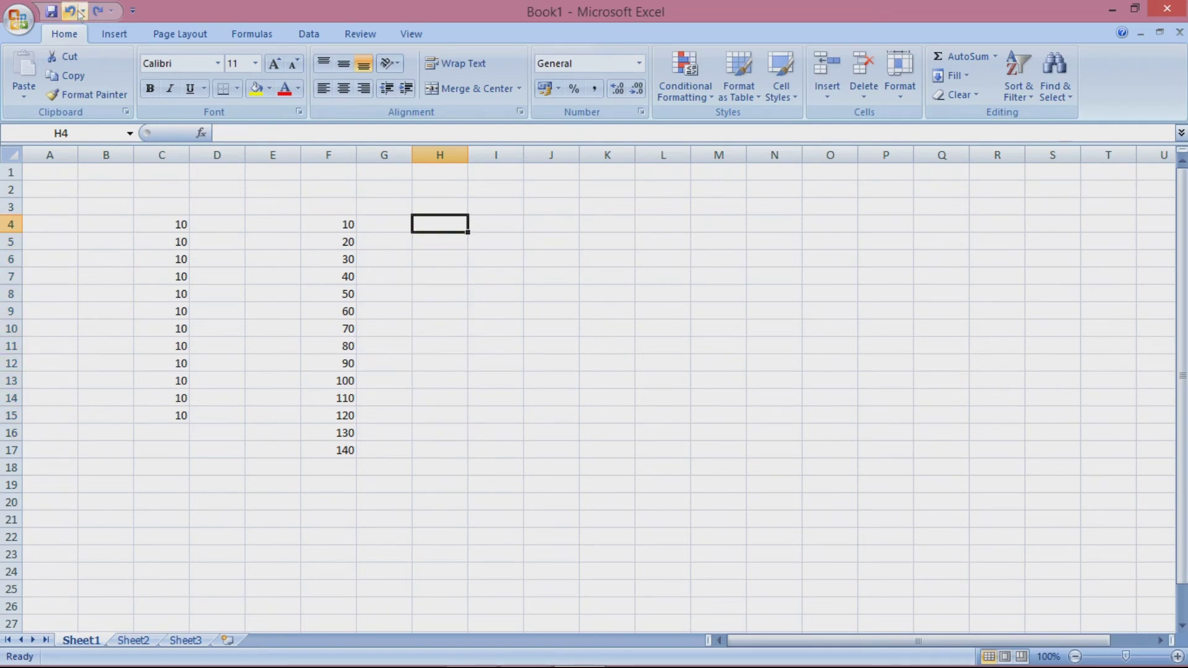
pyautogui.click(77, 12)
pyautogui.click(76, 12)
pyautogui.click(72, 12)
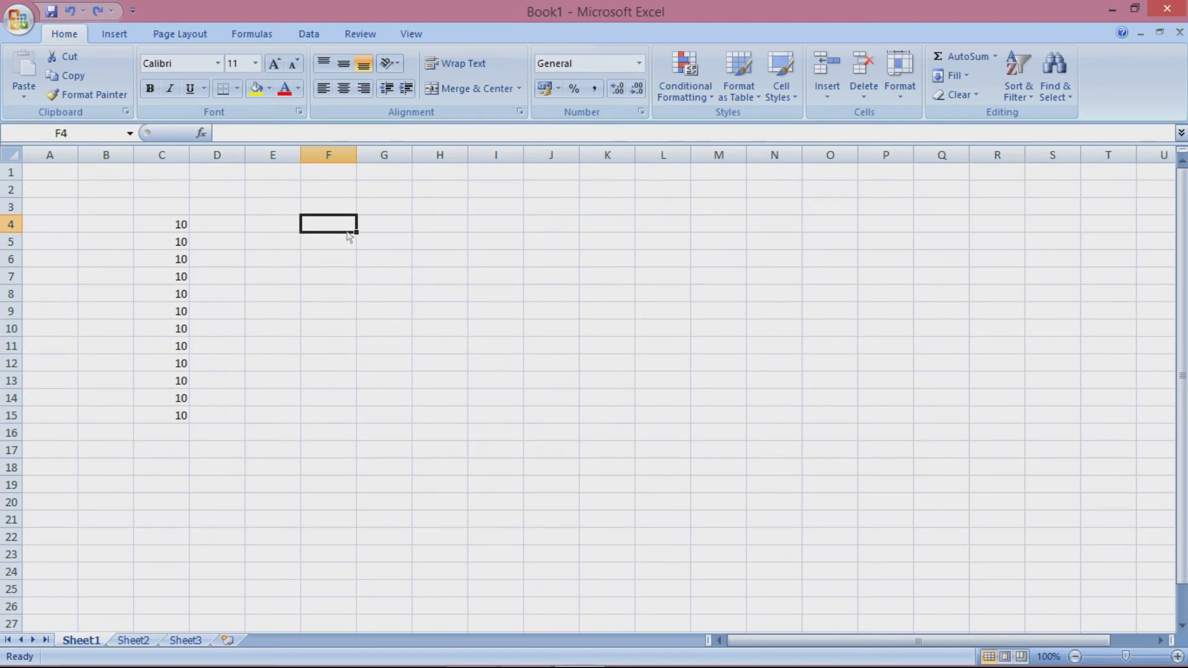
# - Clear the repeated 10s from the range C4:C15
pyautogui.click(182, 225)
pyautogui.moveTo(180, 230); pyautogui.dragTo(157, 429)
pyautogui.press('Delete')
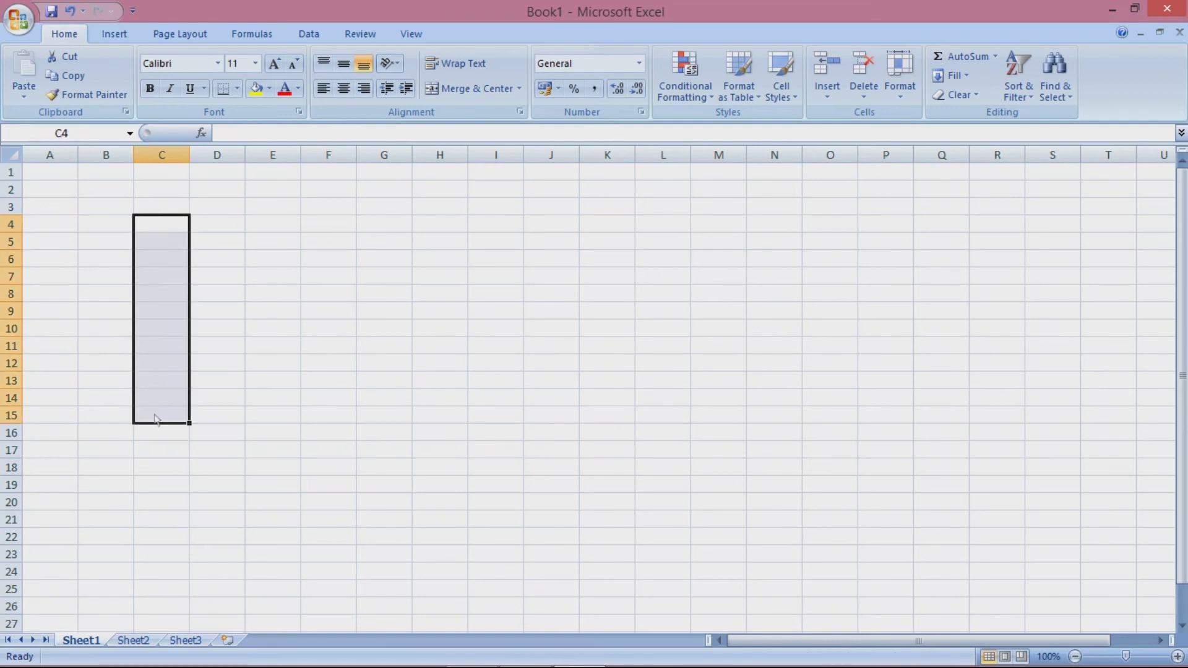
# - Enter 10 in cell C4
pyautogui.click(187, 241)
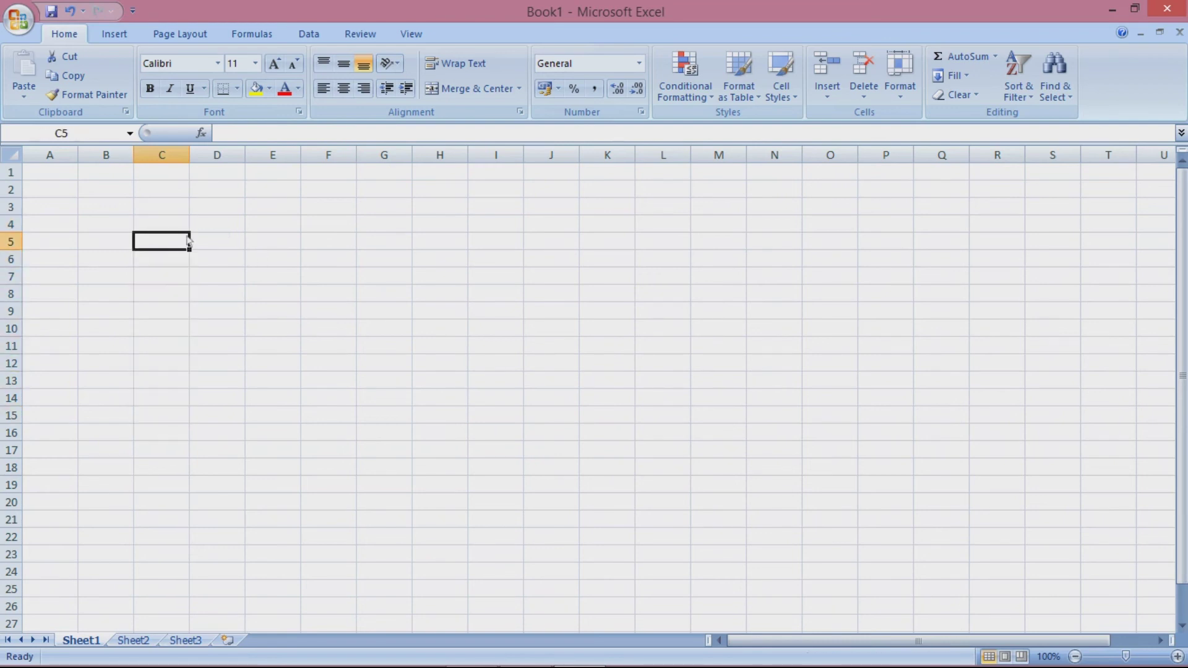
pyautogui.click(184, 229)
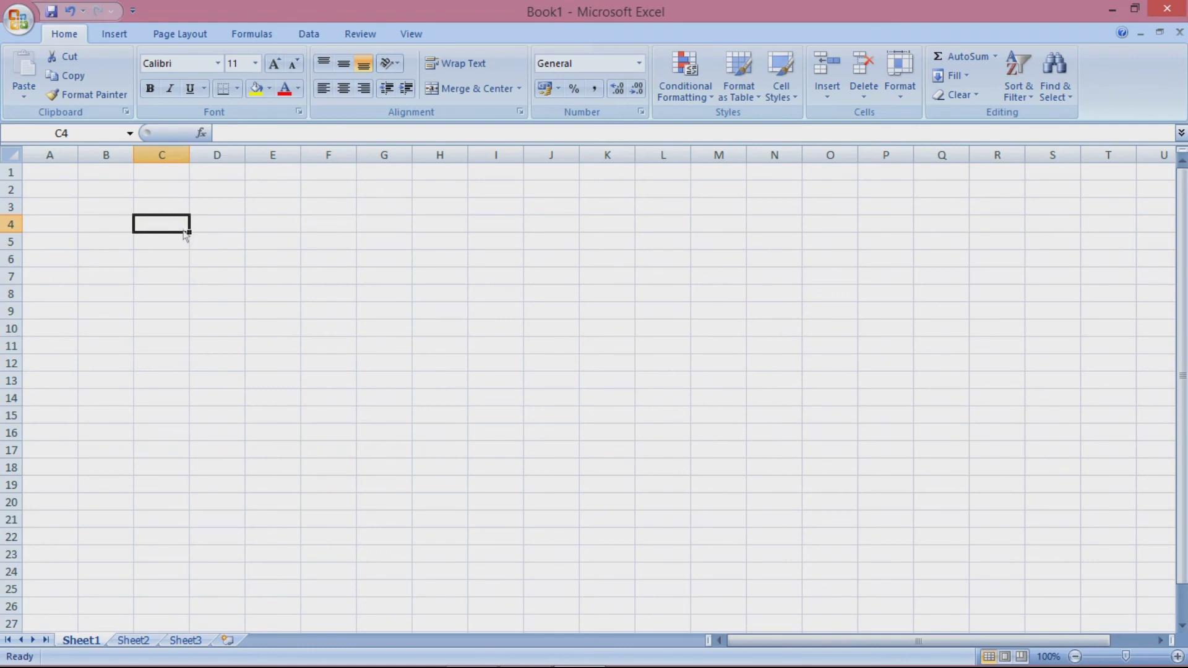
pyautogui.write('201')
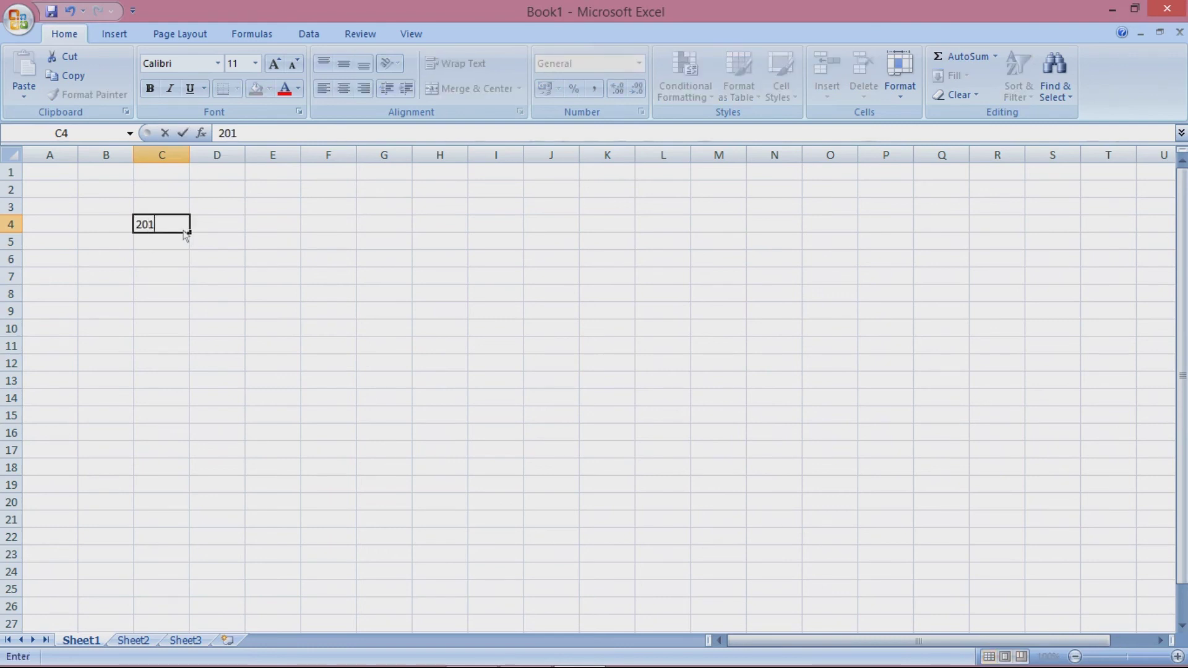
pyautogui.press('BackSpace')
pyautogui.press('BackSpace')
pyautogui.press('BackSpace')
pyautogui.write('10')
pyautogui.press('Return')
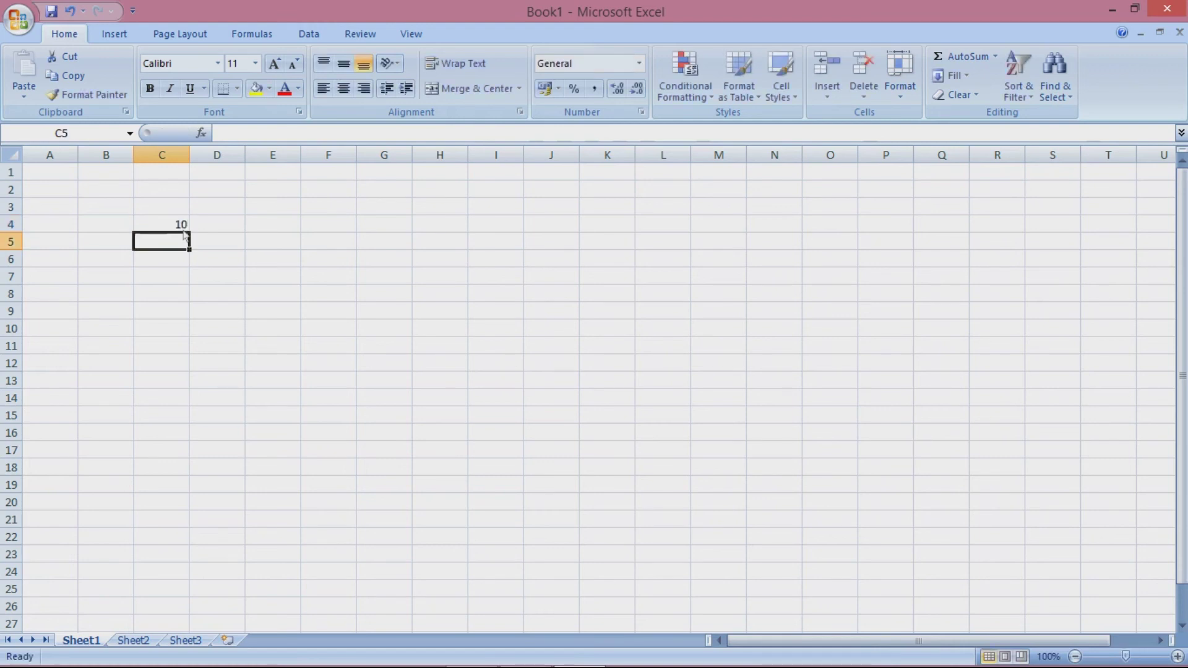
# - Enter 20 in cell C5, correcting any mistyped digits
pyautogui.write('20\\')
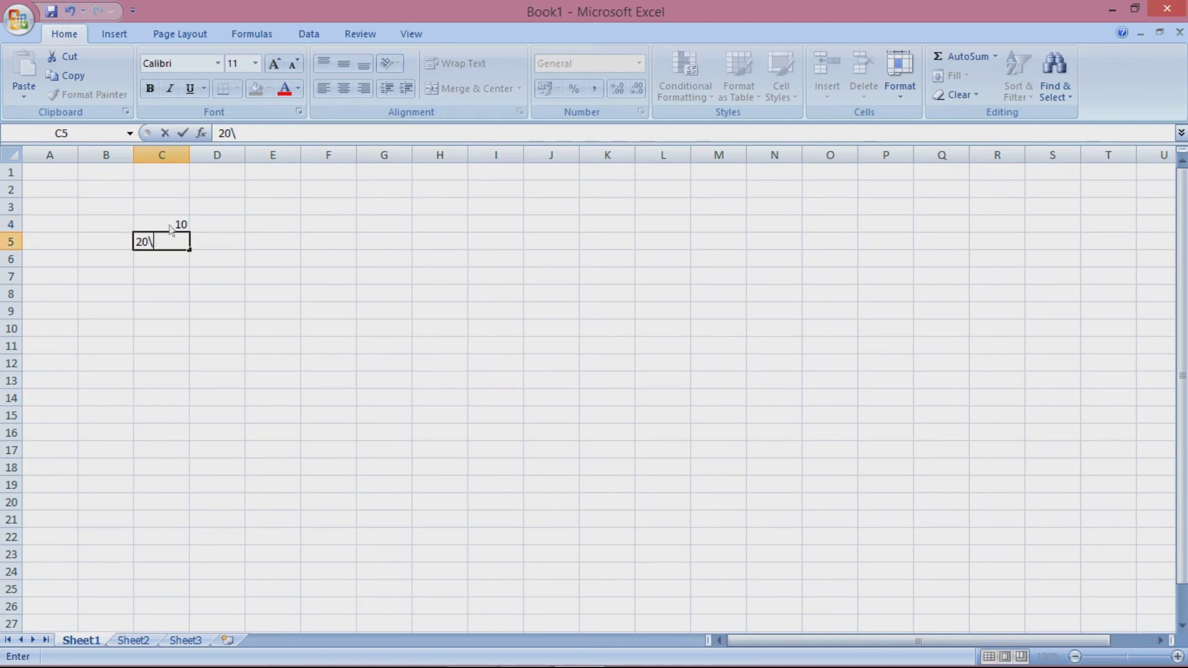
pyautogui.press('BackSpace')
pyautogui.write('0')
pyautogui.press('Return')
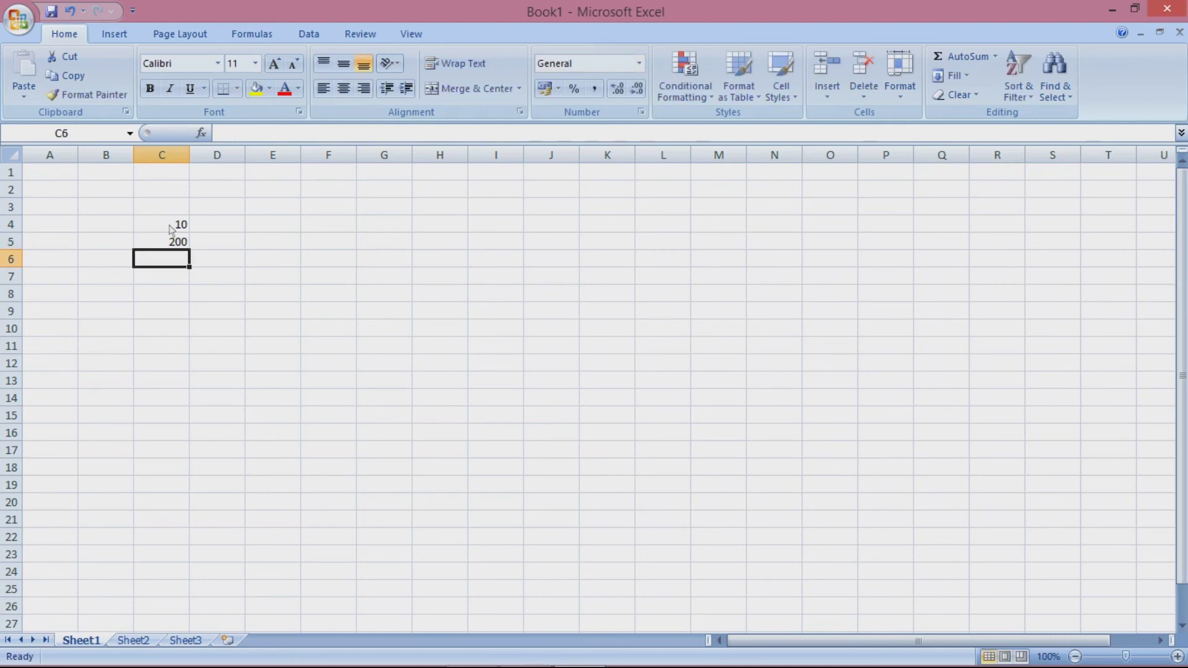
pyautogui.click(176, 241)
pyautogui.click(243, 136)
pyautogui.press('BackSpace')
pyautogui.press('Return')
# - Extend the series from C4:C5 down through C15 and clear the surplus numbers in C14:C15
pyautogui.click(184, 229)
pyautogui.moveTo(185, 238); pyautogui.dragTo(185, 420)
pyautogui.click(178, 399)
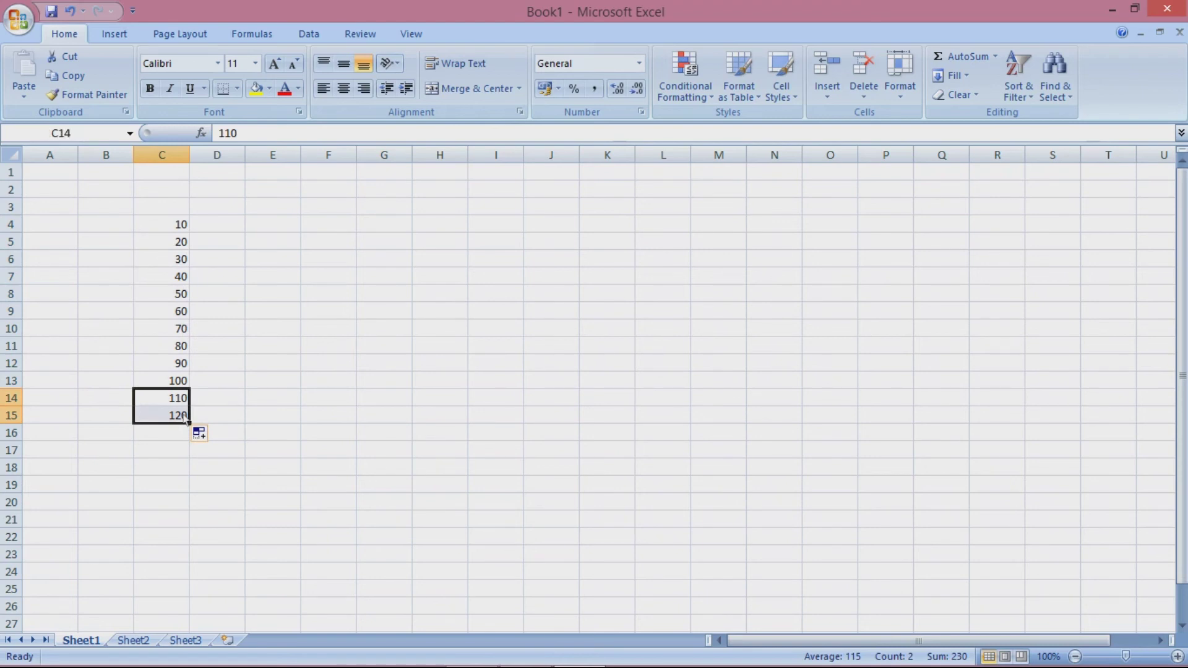
pyautogui.press('Delete')
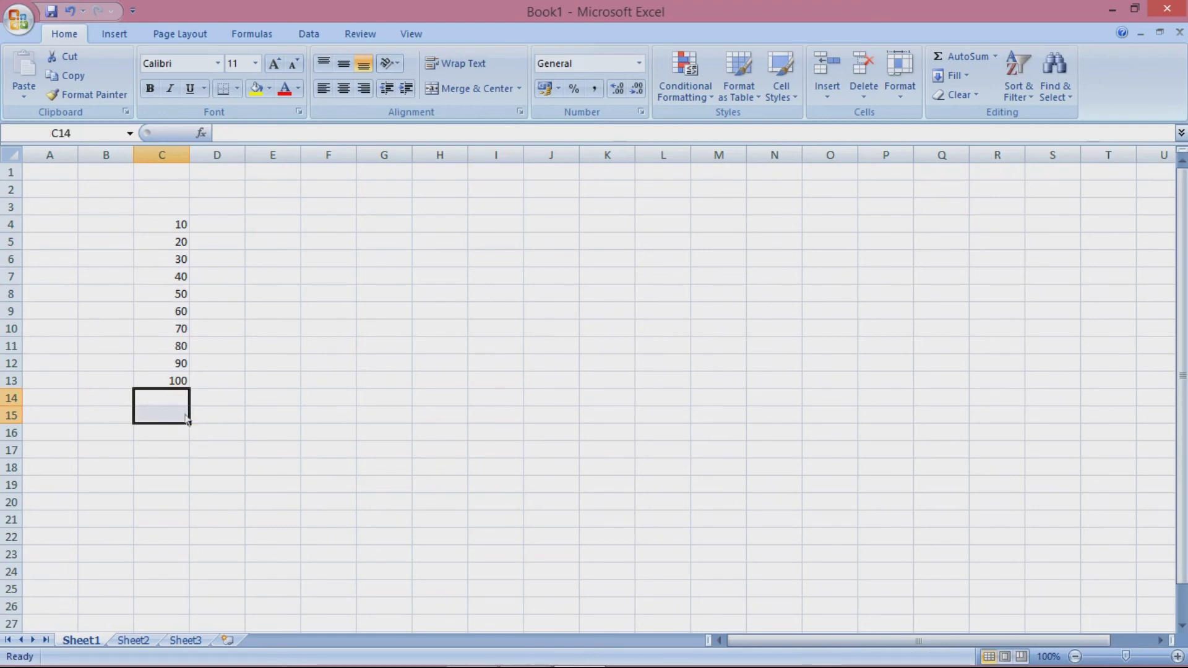
pyautogui.click(264, 252)
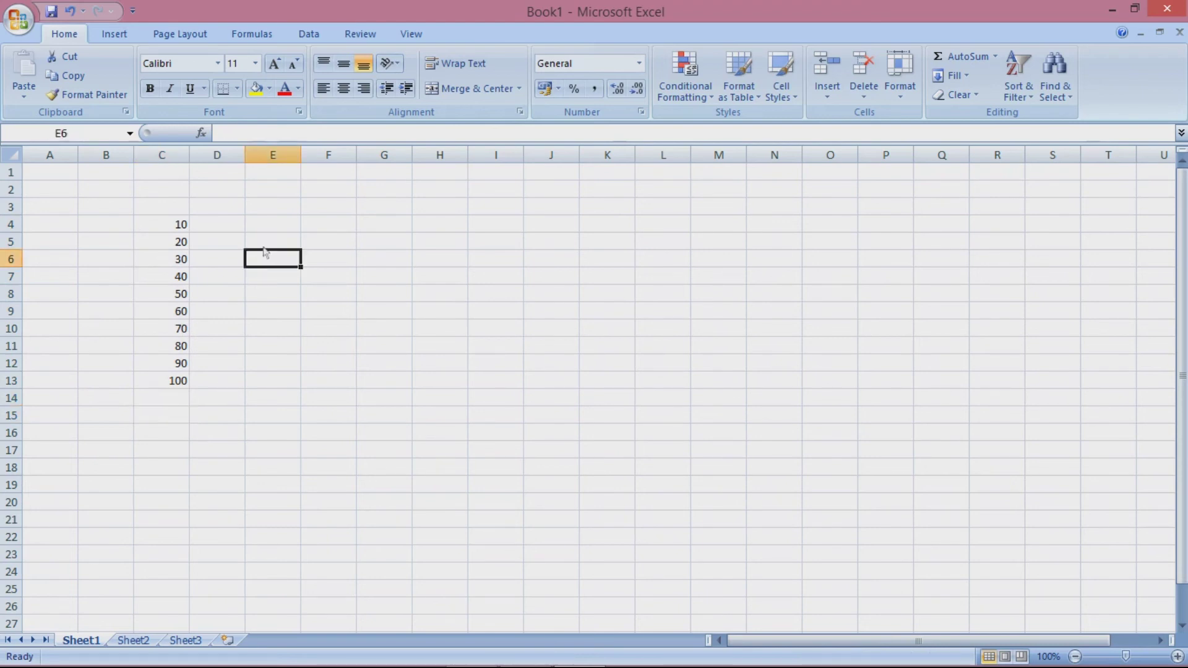
# - Enter the reference formula =C4 in cell F4 and select that cell again to show its formula
pyautogui.click(344, 225)
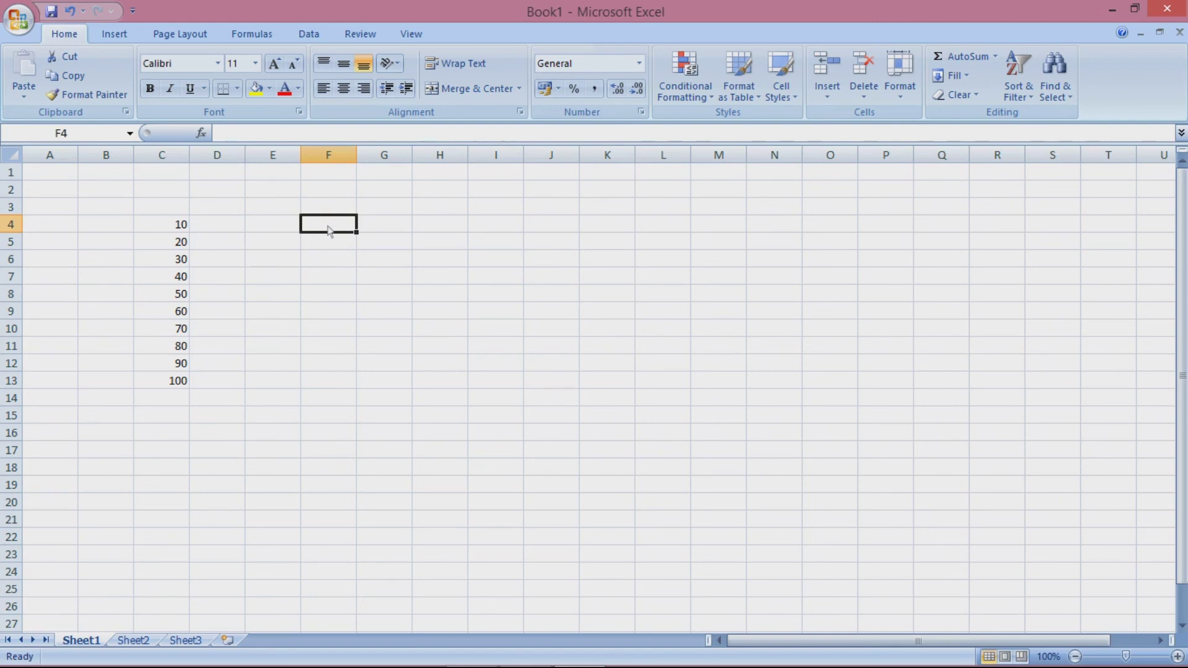
pyautogui.write('=')
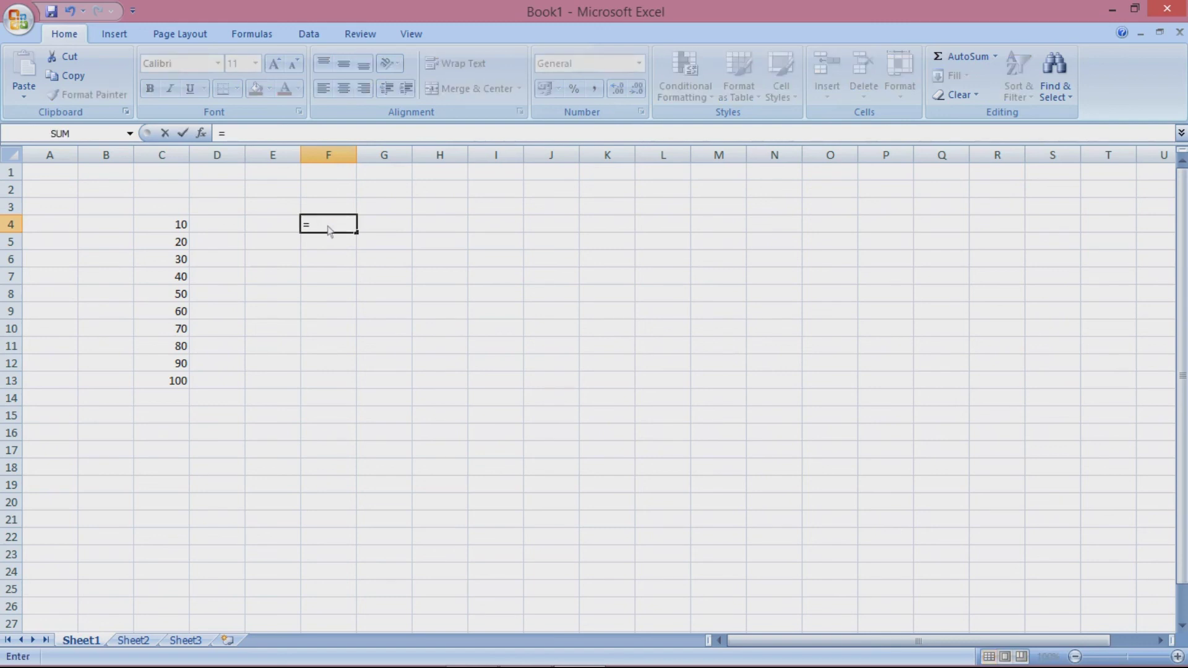
pyautogui.click(173, 230)
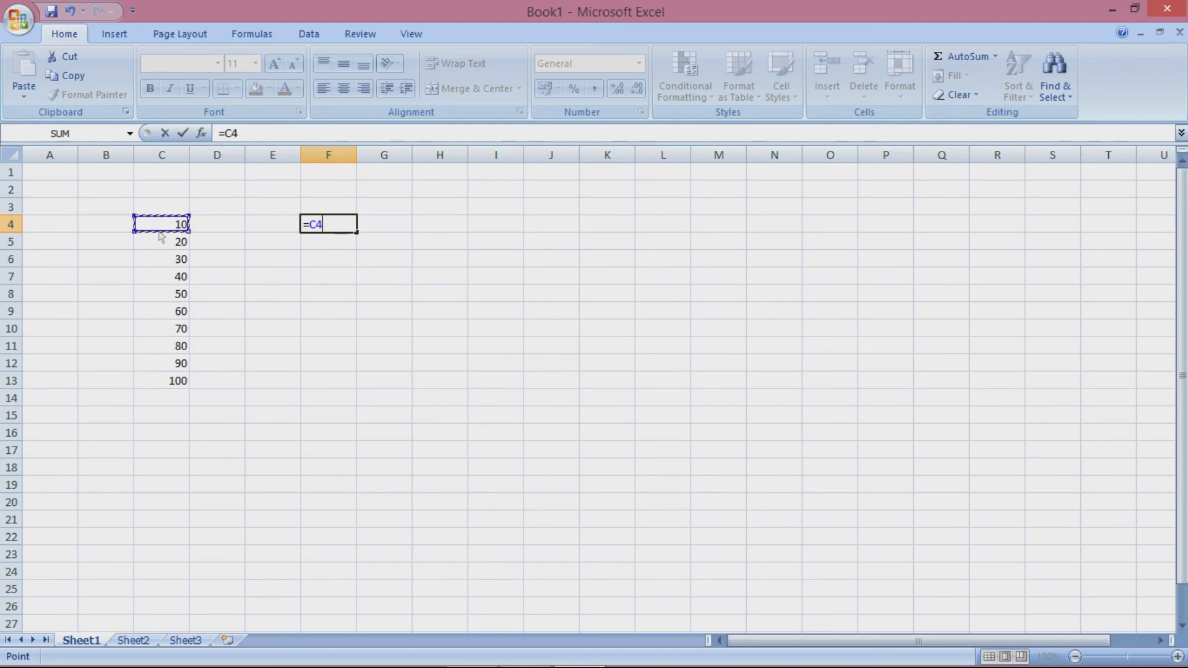
pyautogui.press('Return')
pyautogui.click(350, 225)
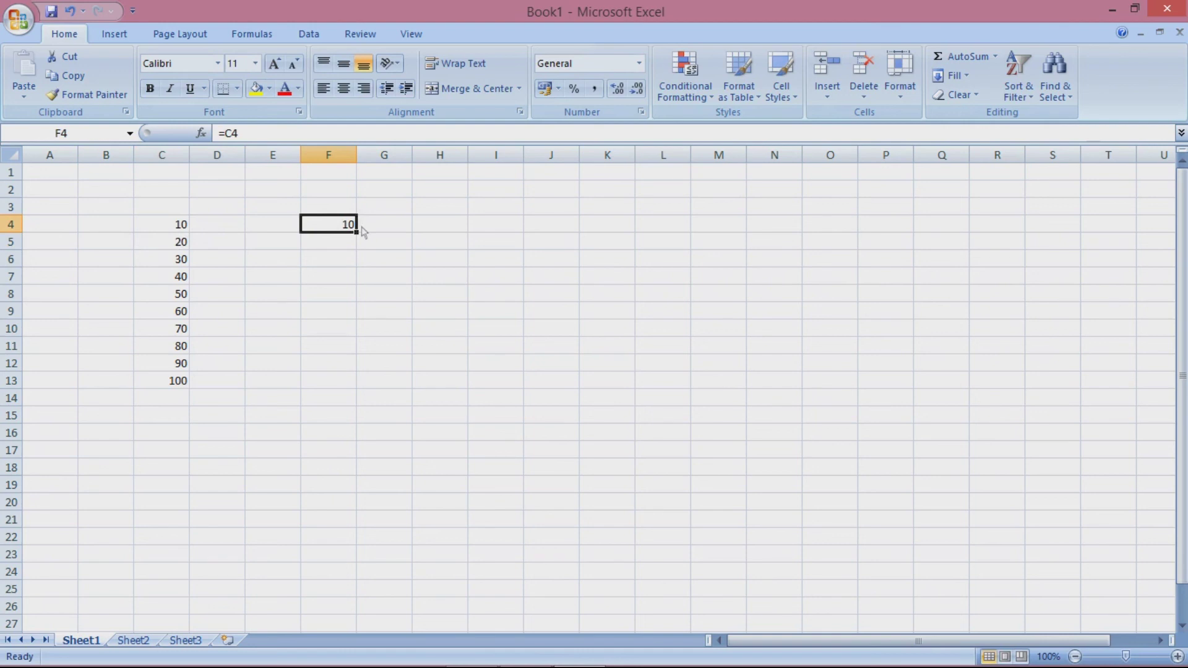
# - Enter the reference formula =C8 in cell F8
pyautogui.click(330, 310)
pyautogui.click(330, 300)
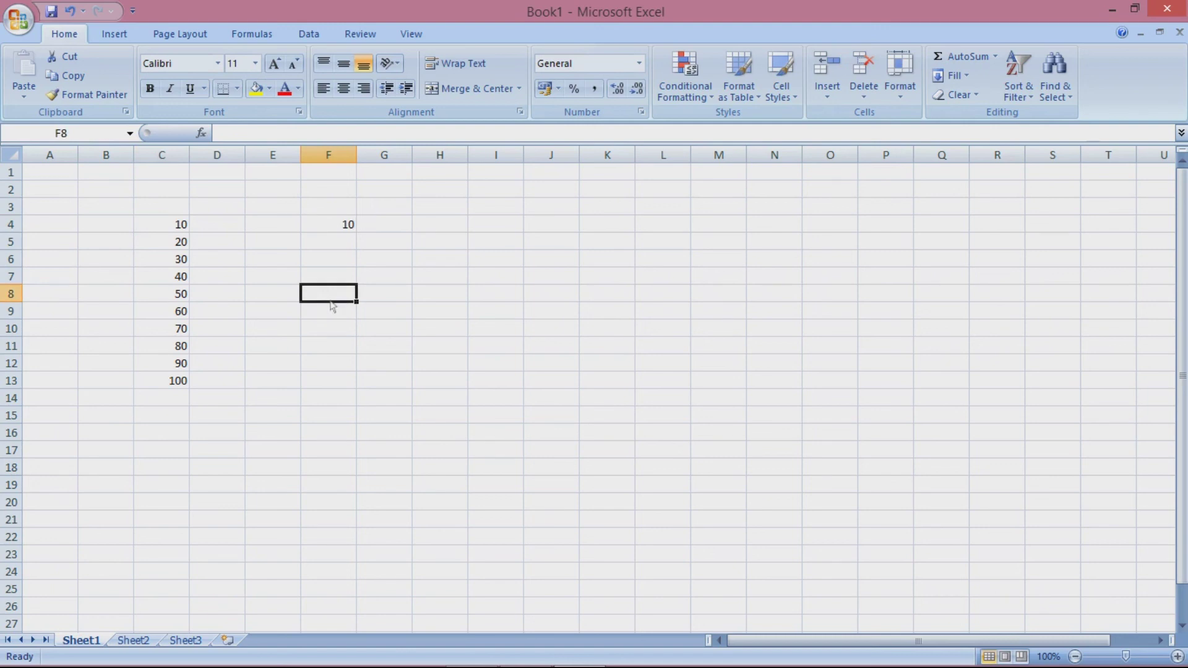
pyautogui.write('=')
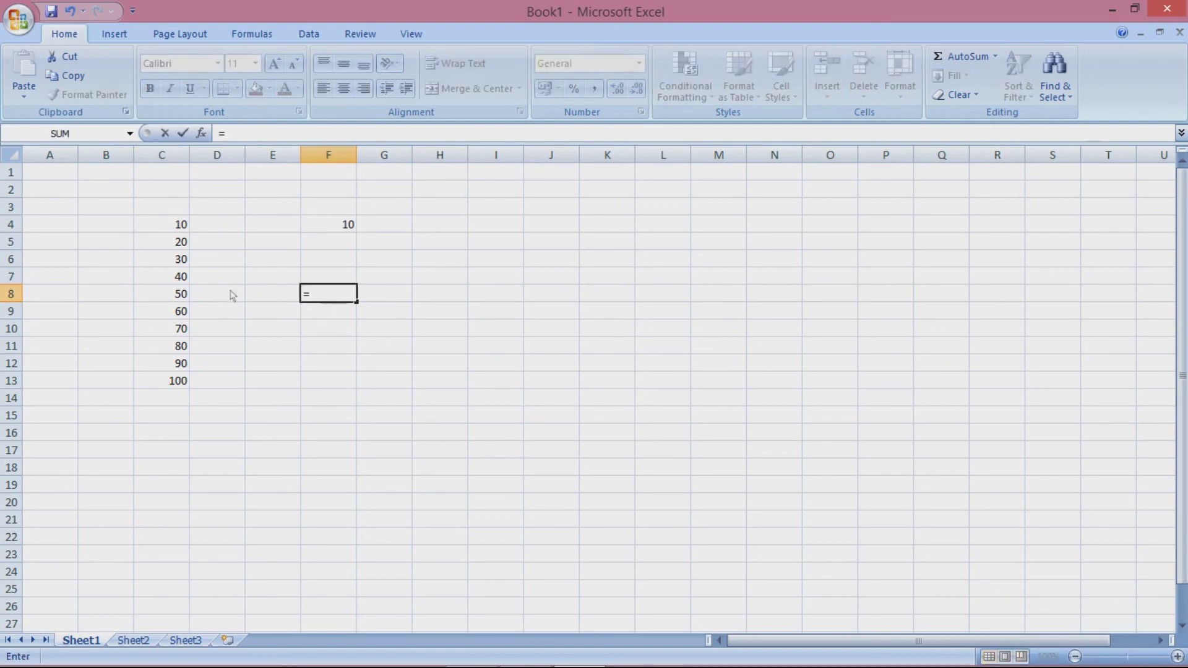
pyautogui.click(176, 301)
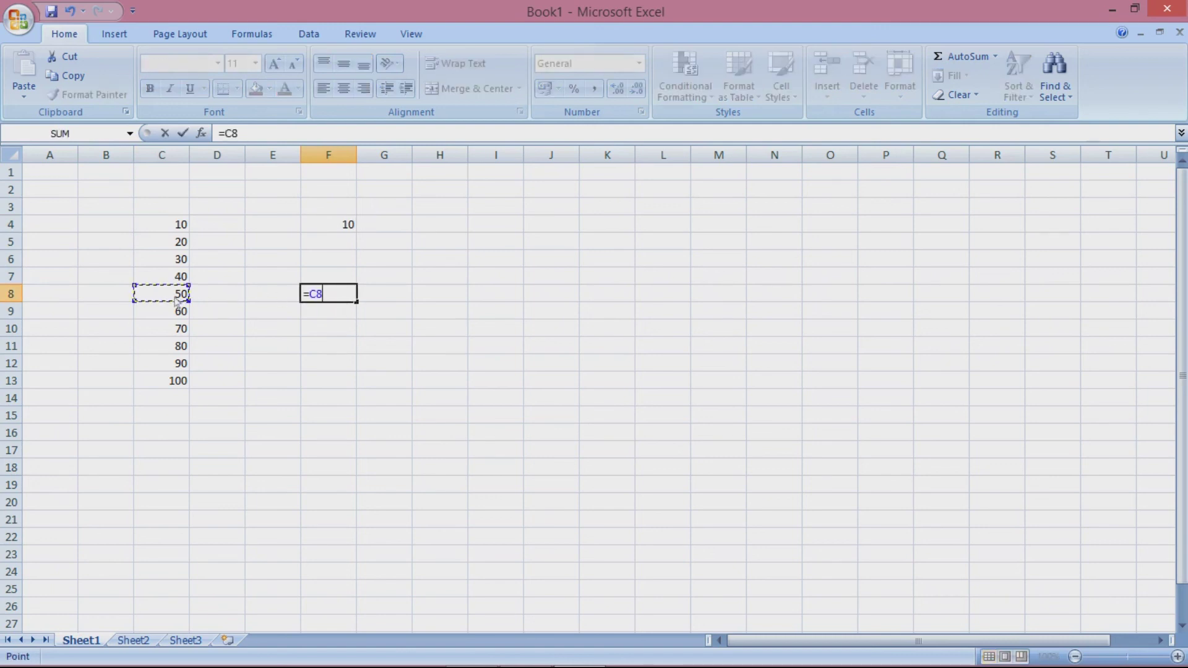
pyautogui.press('Return')
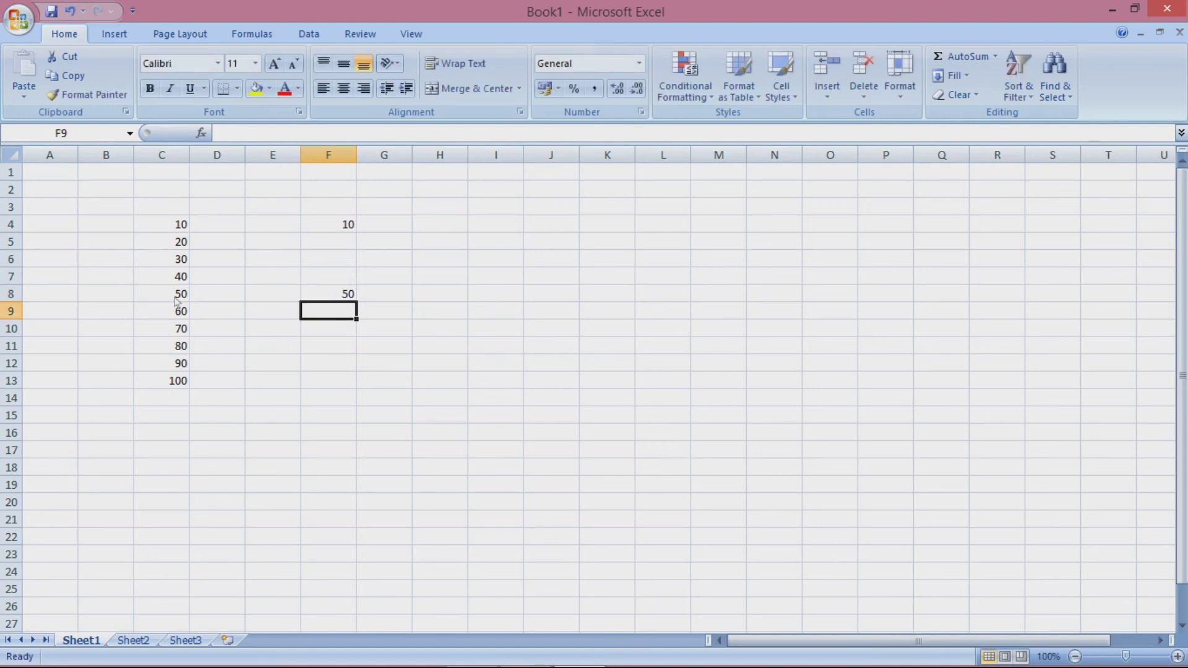
# - Enter the reference formula =C13 in cell F13
pyautogui.click(347, 383)
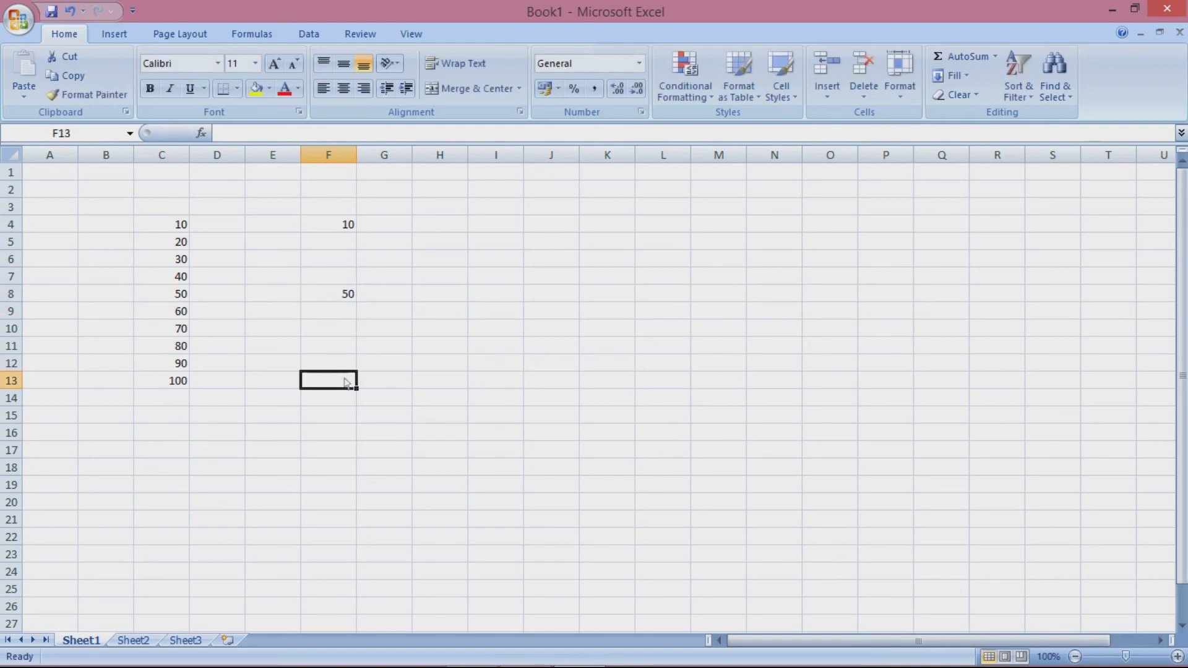
pyautogui.write('=')
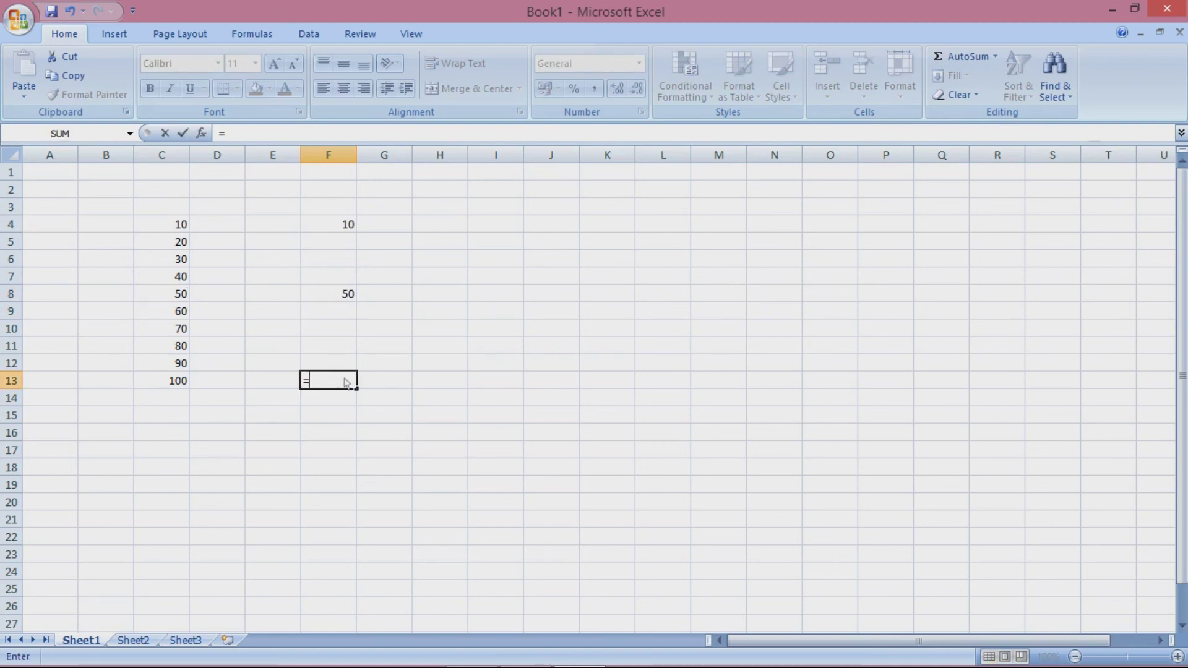
pyautogui.click(174, 383)
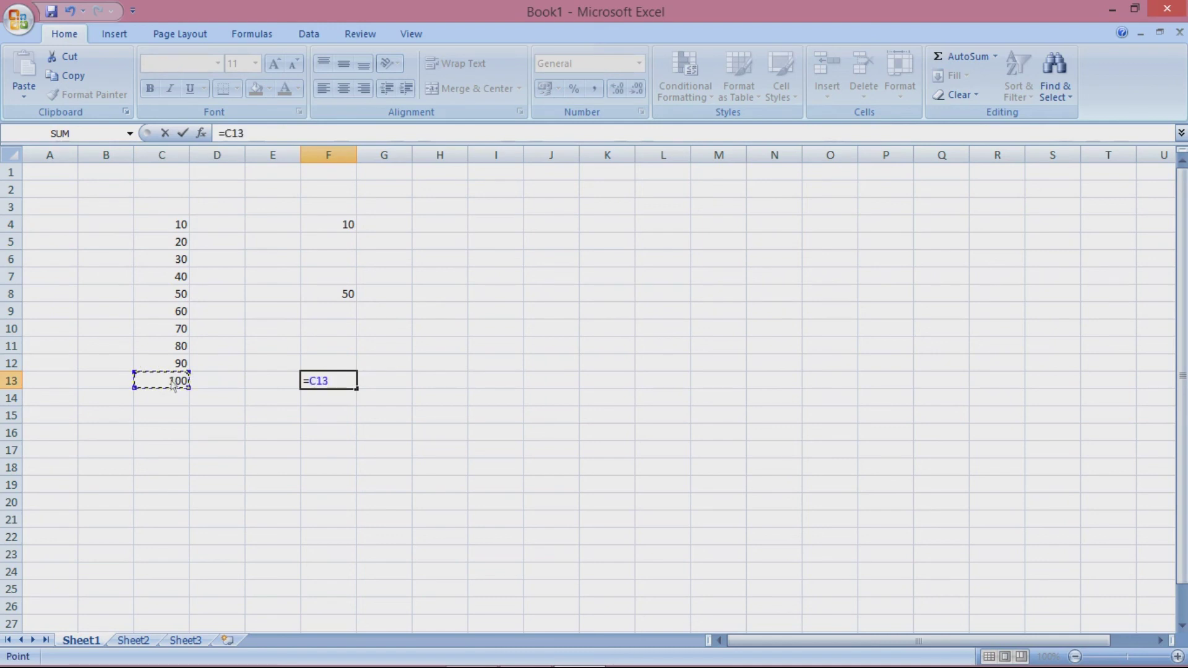
pyautogui.press('Return')
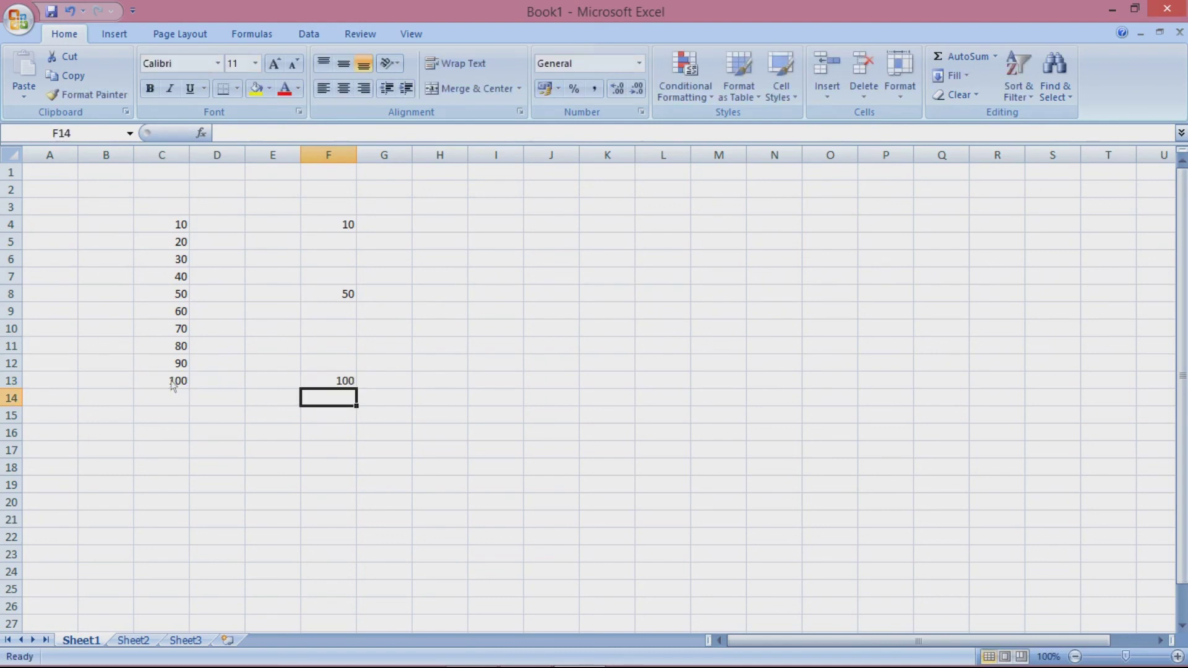